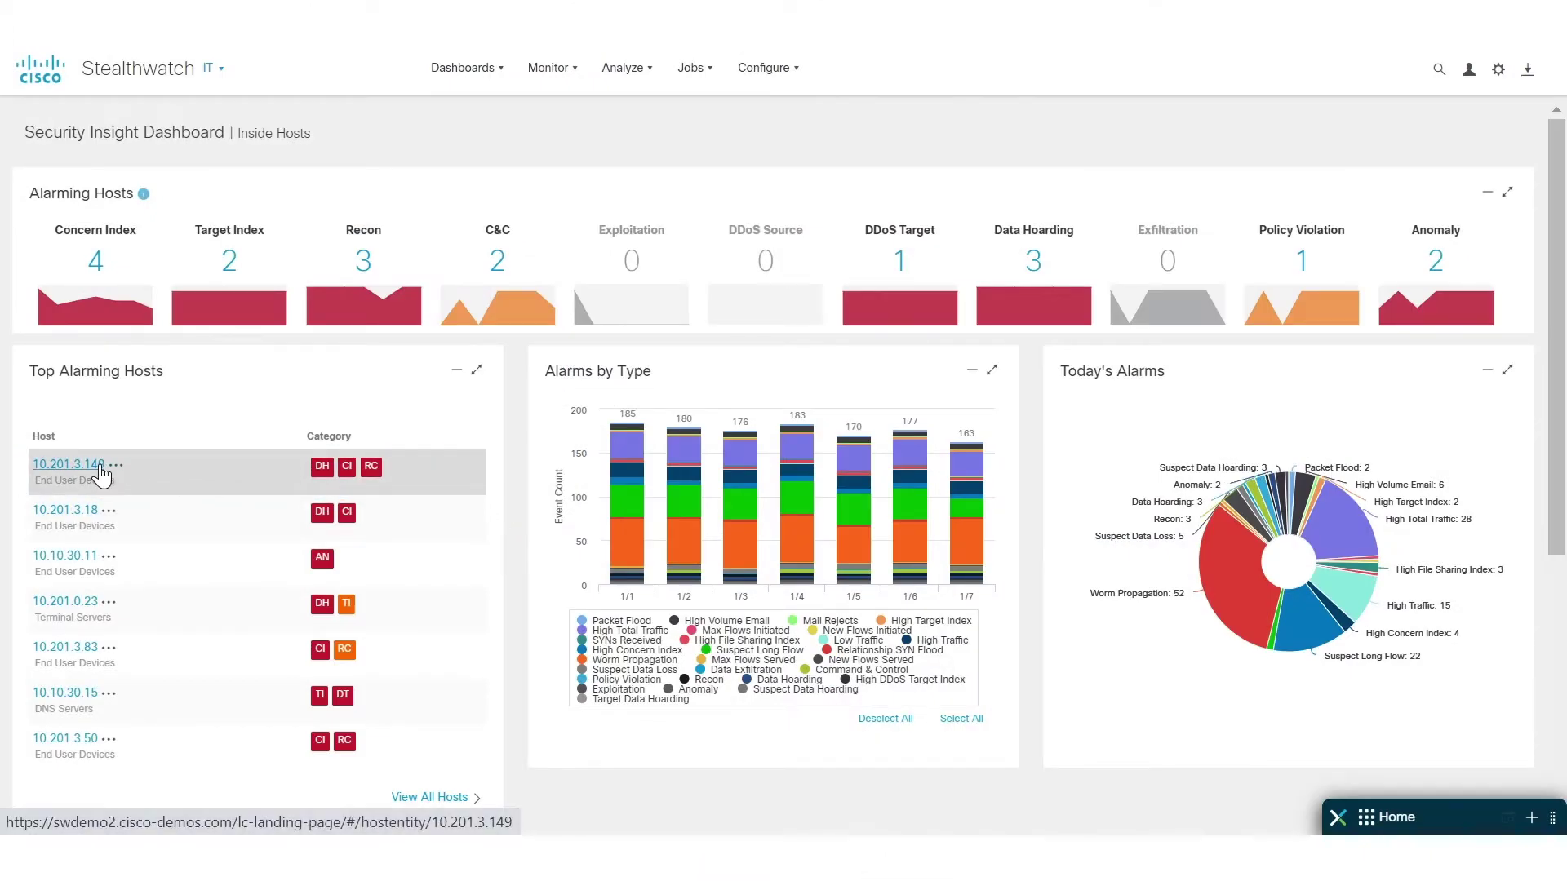
Step: Review the security events for host 10.201.3.149 and expand the details of the Suspect Data Hoarding event
mouse_move(328, 481)
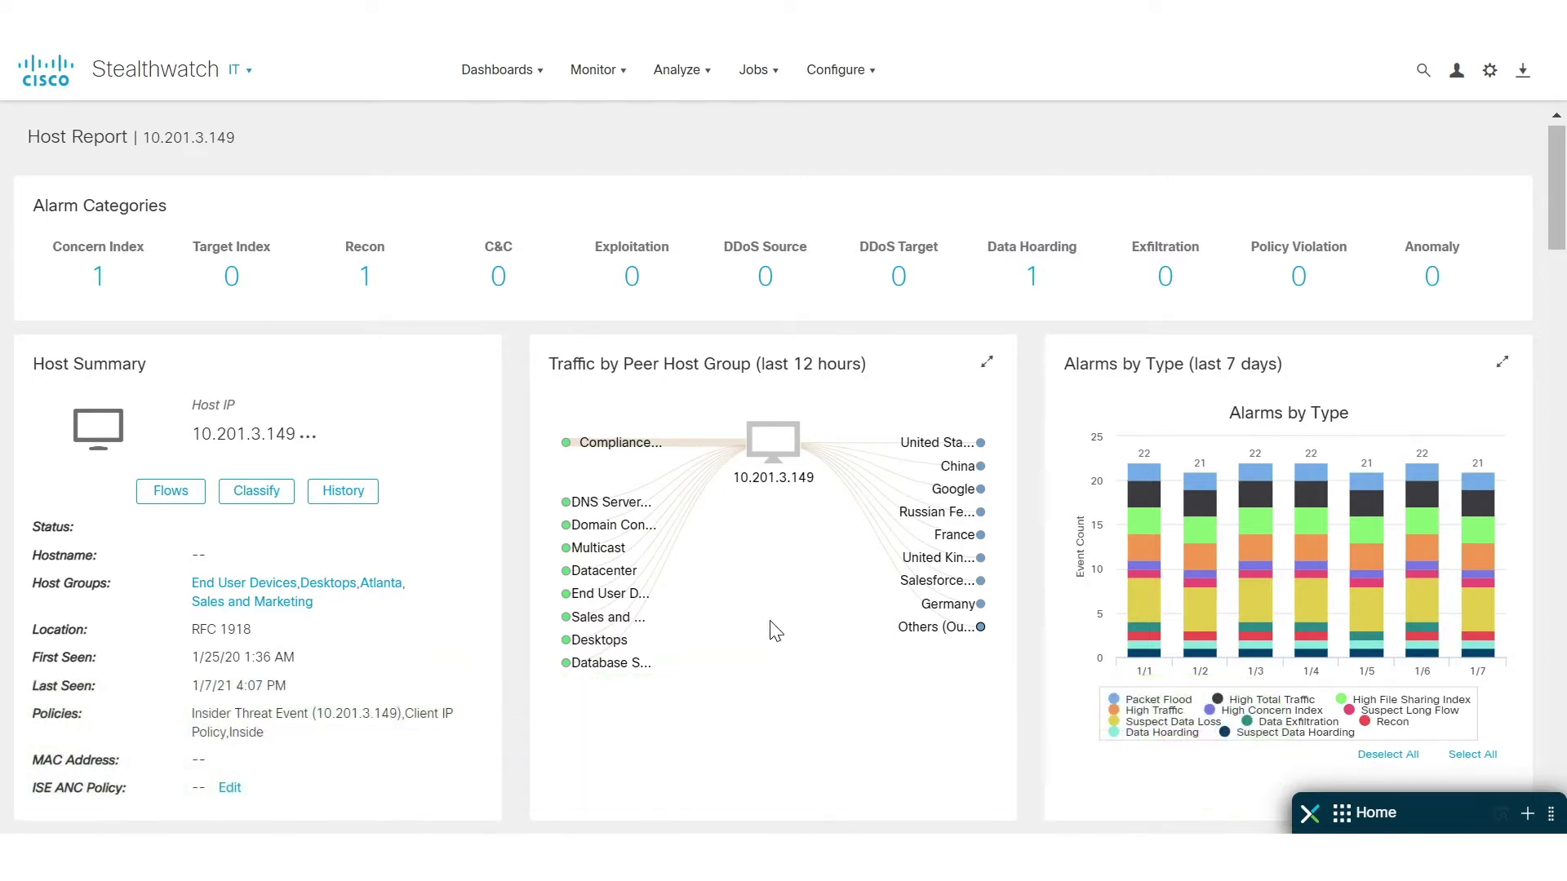
scroll(774, 631, "down", 5)
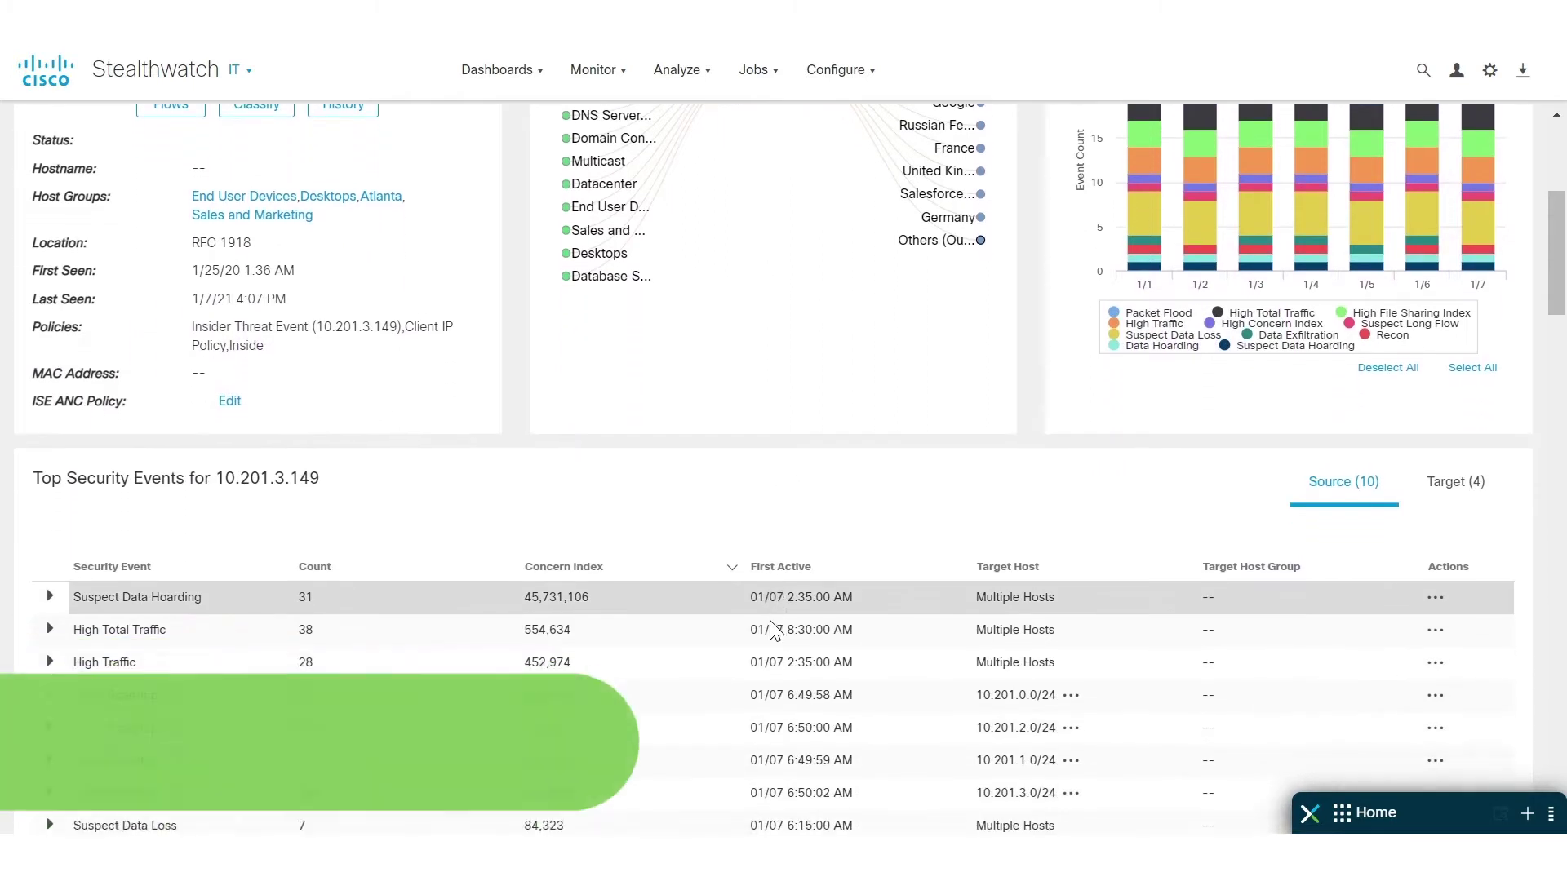
scroll(770, 620, "down", 2)
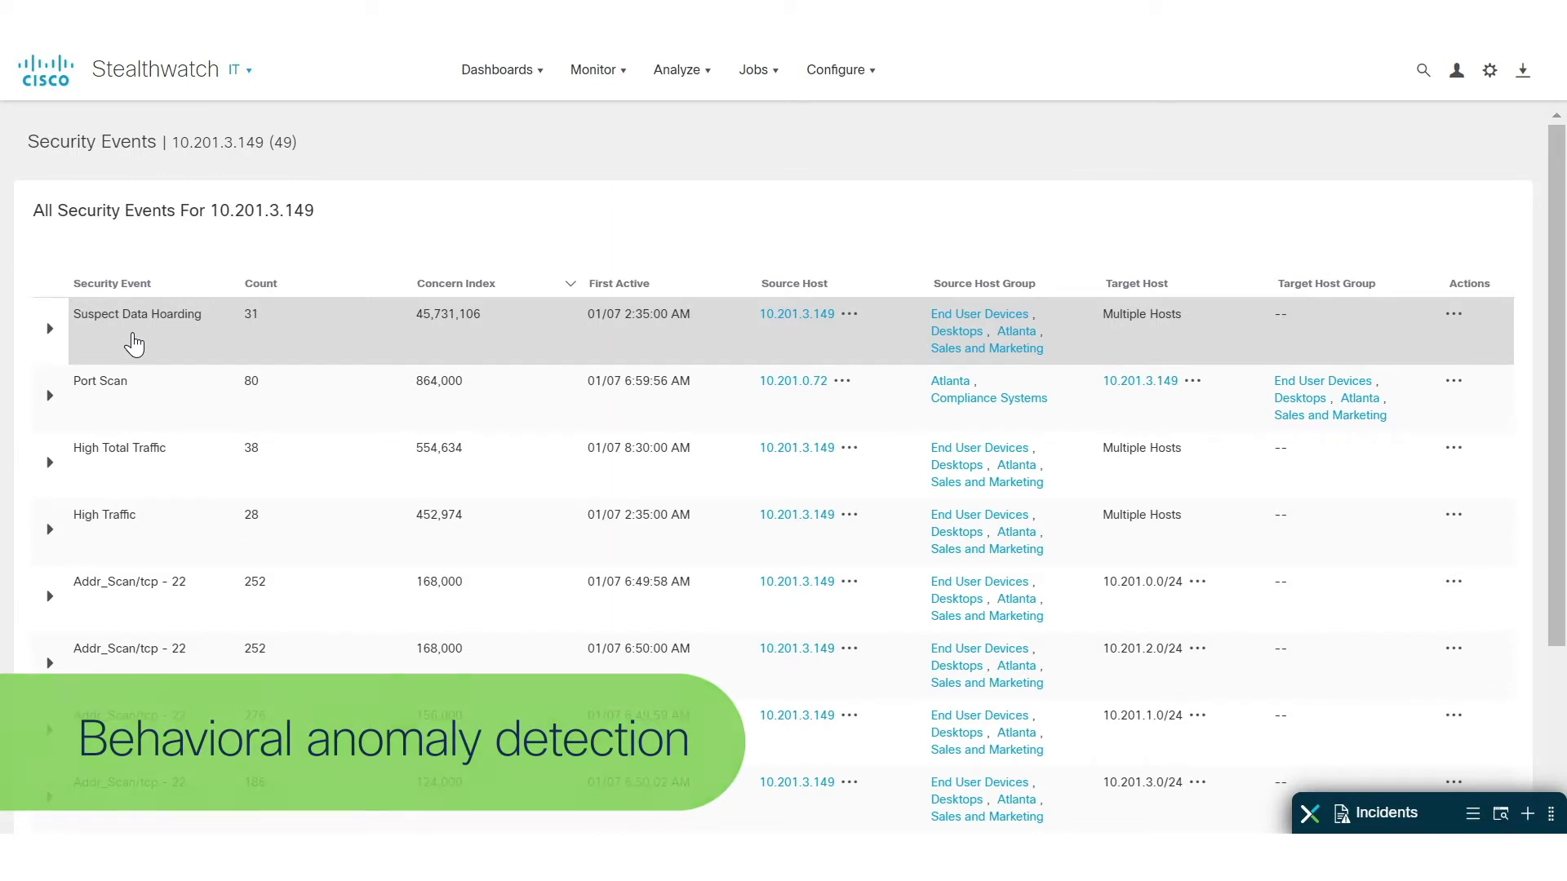
left_click(49, 331)
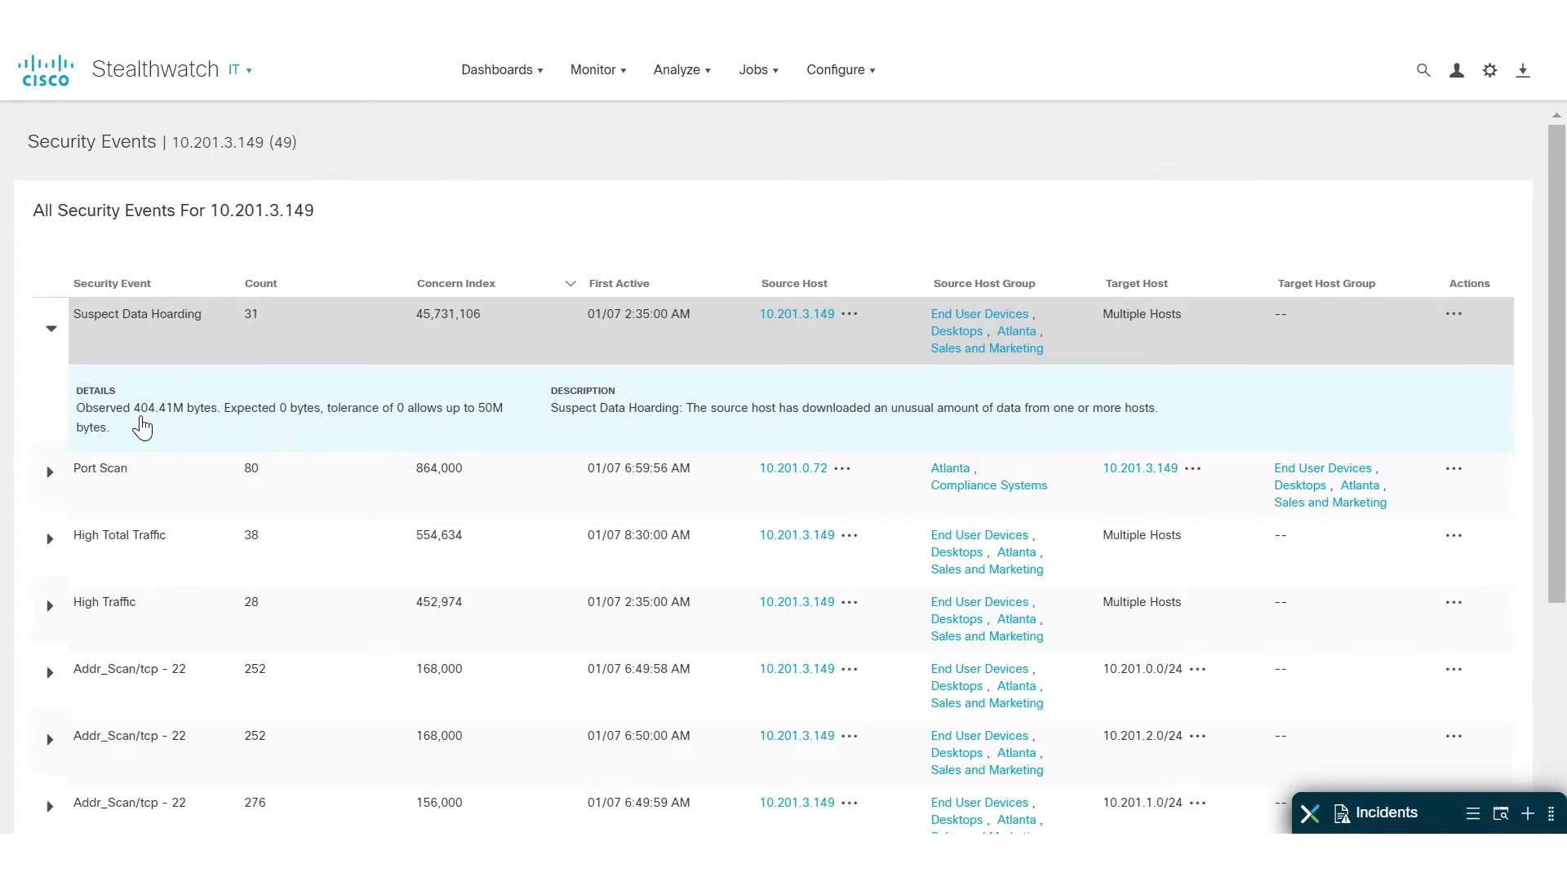
left_click(1457, 325)
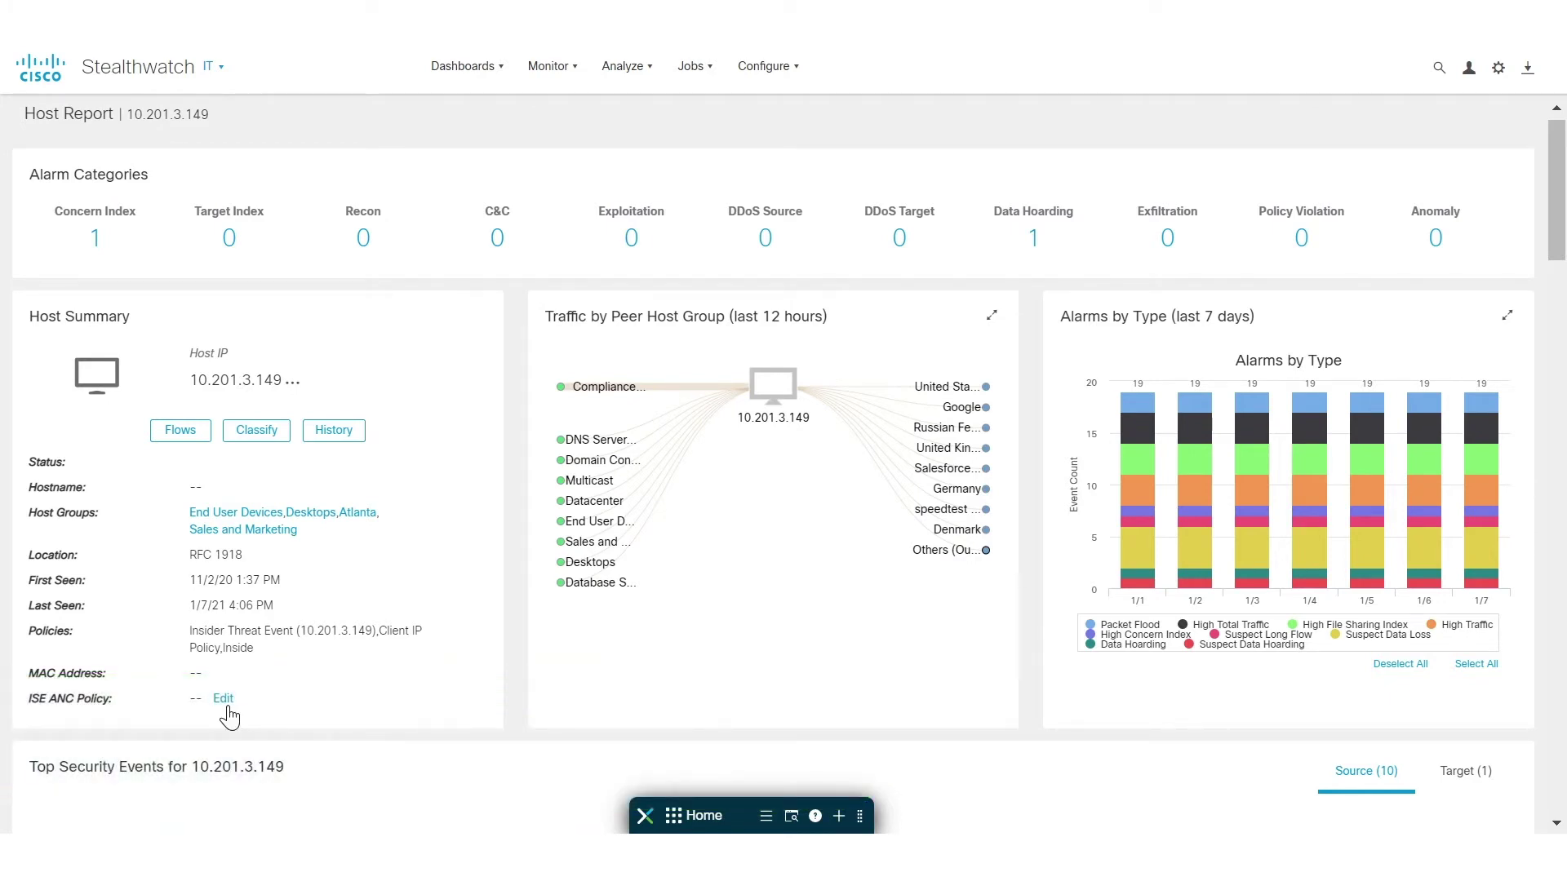
Step: Open the ISE ANC policy assignment for host 10.201.3.149 and show the available policies
left_click(223, 699)
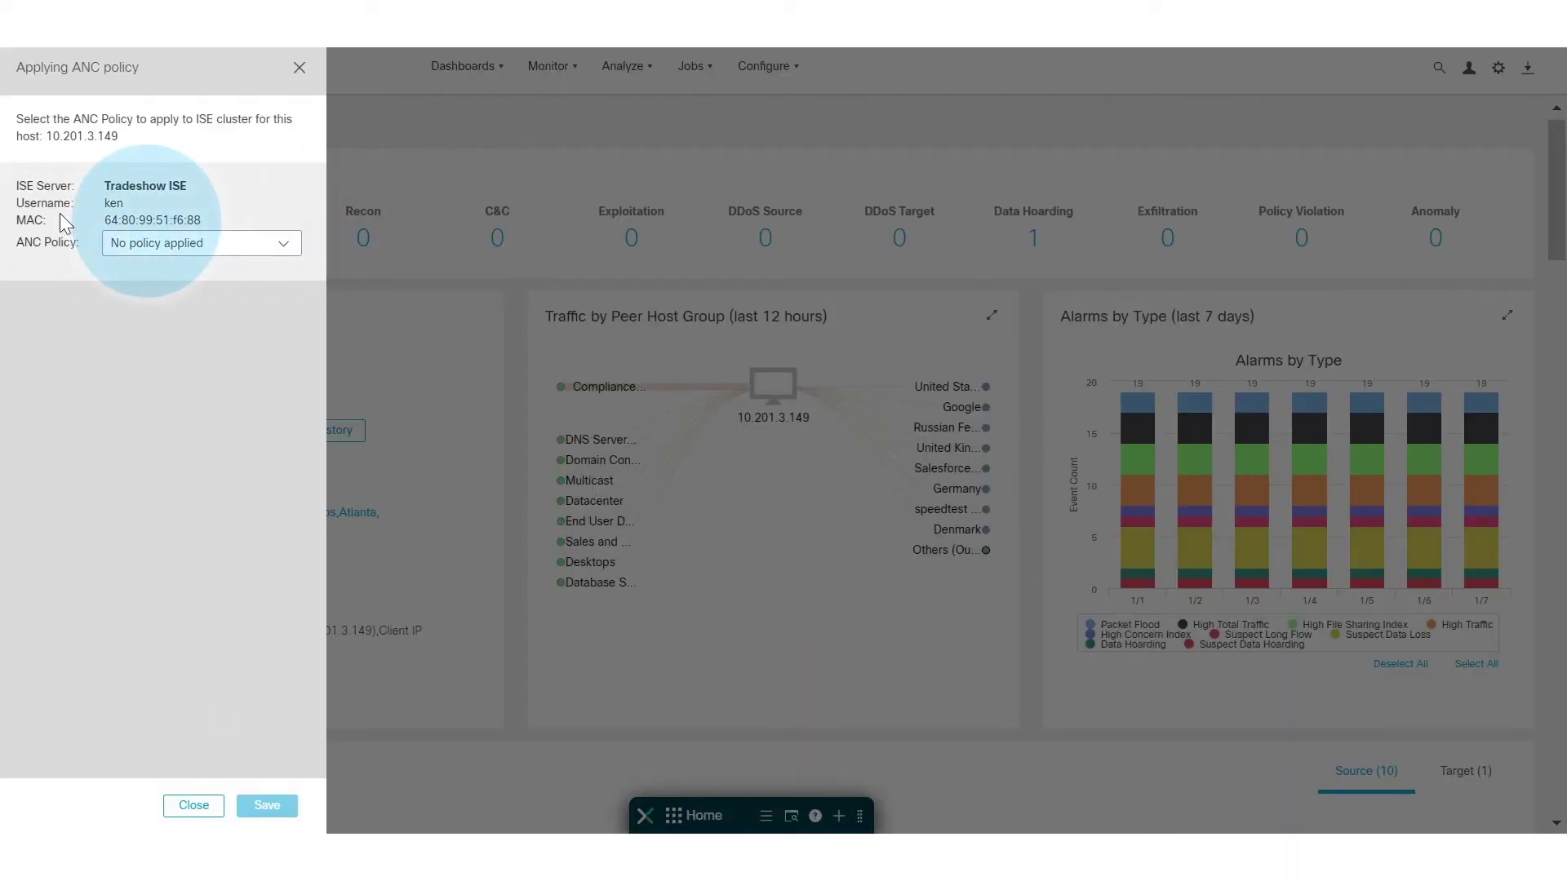
left_click(135, 244)
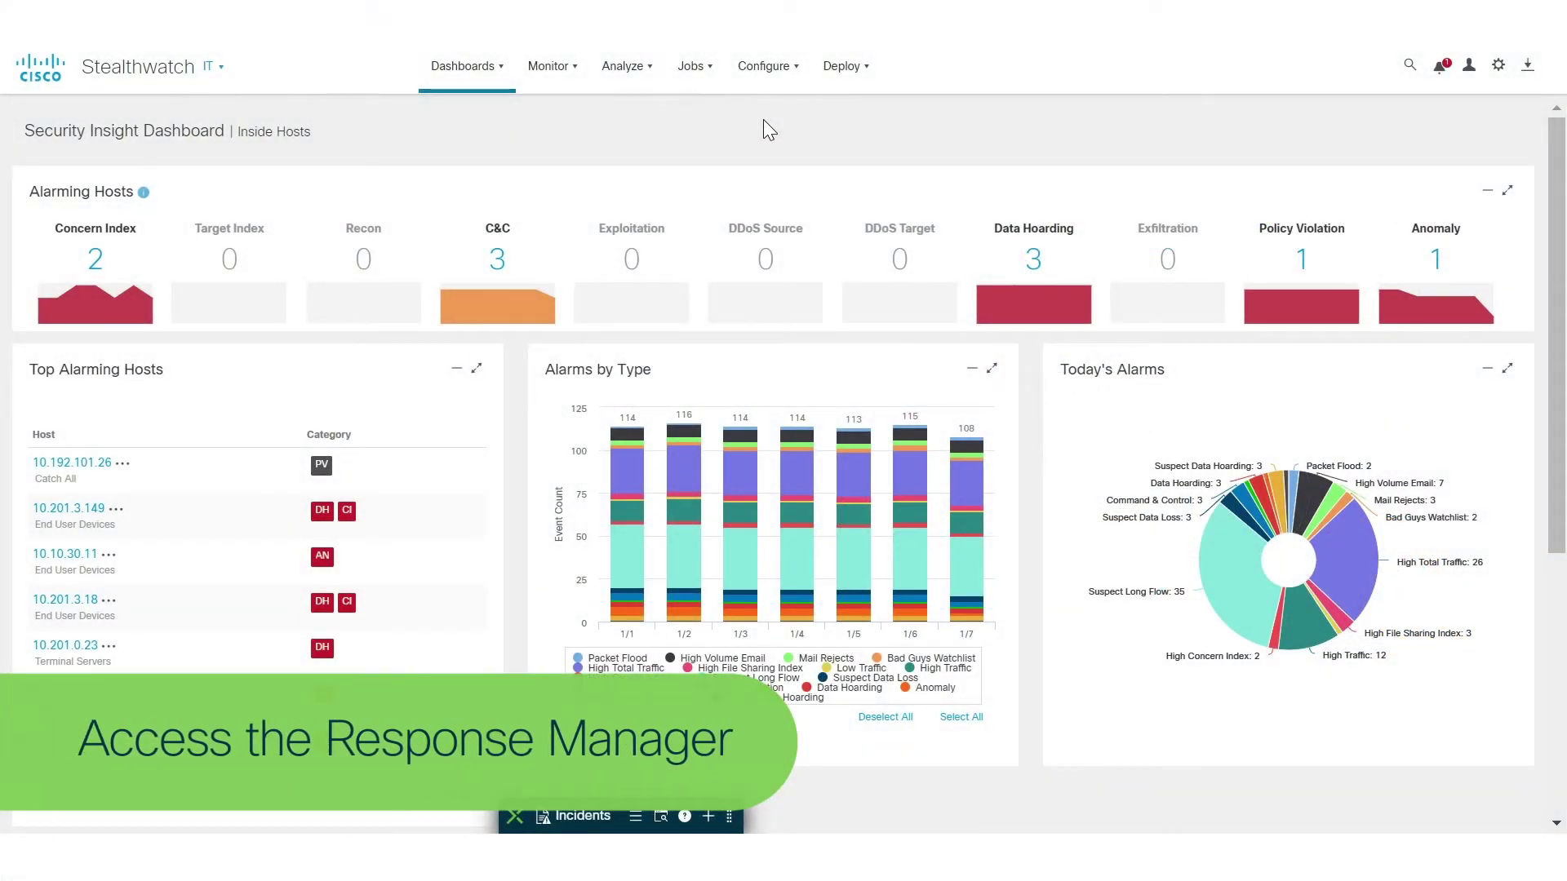
Step: Open Response Management and look through its rules, actions and syslog formats
left_click(763, 66)
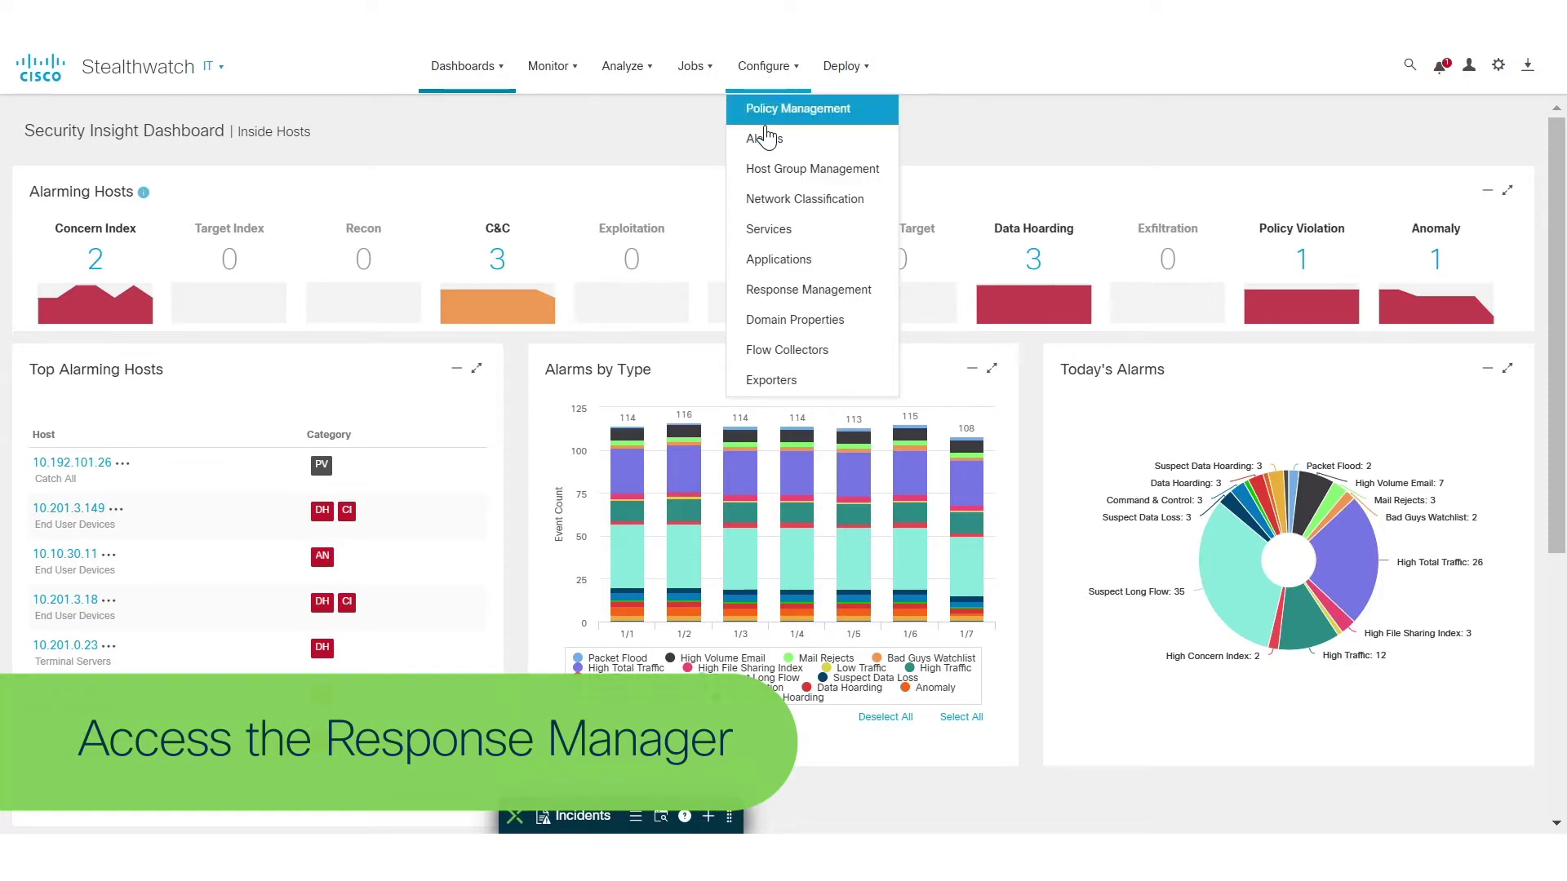
left_click(779, 292)
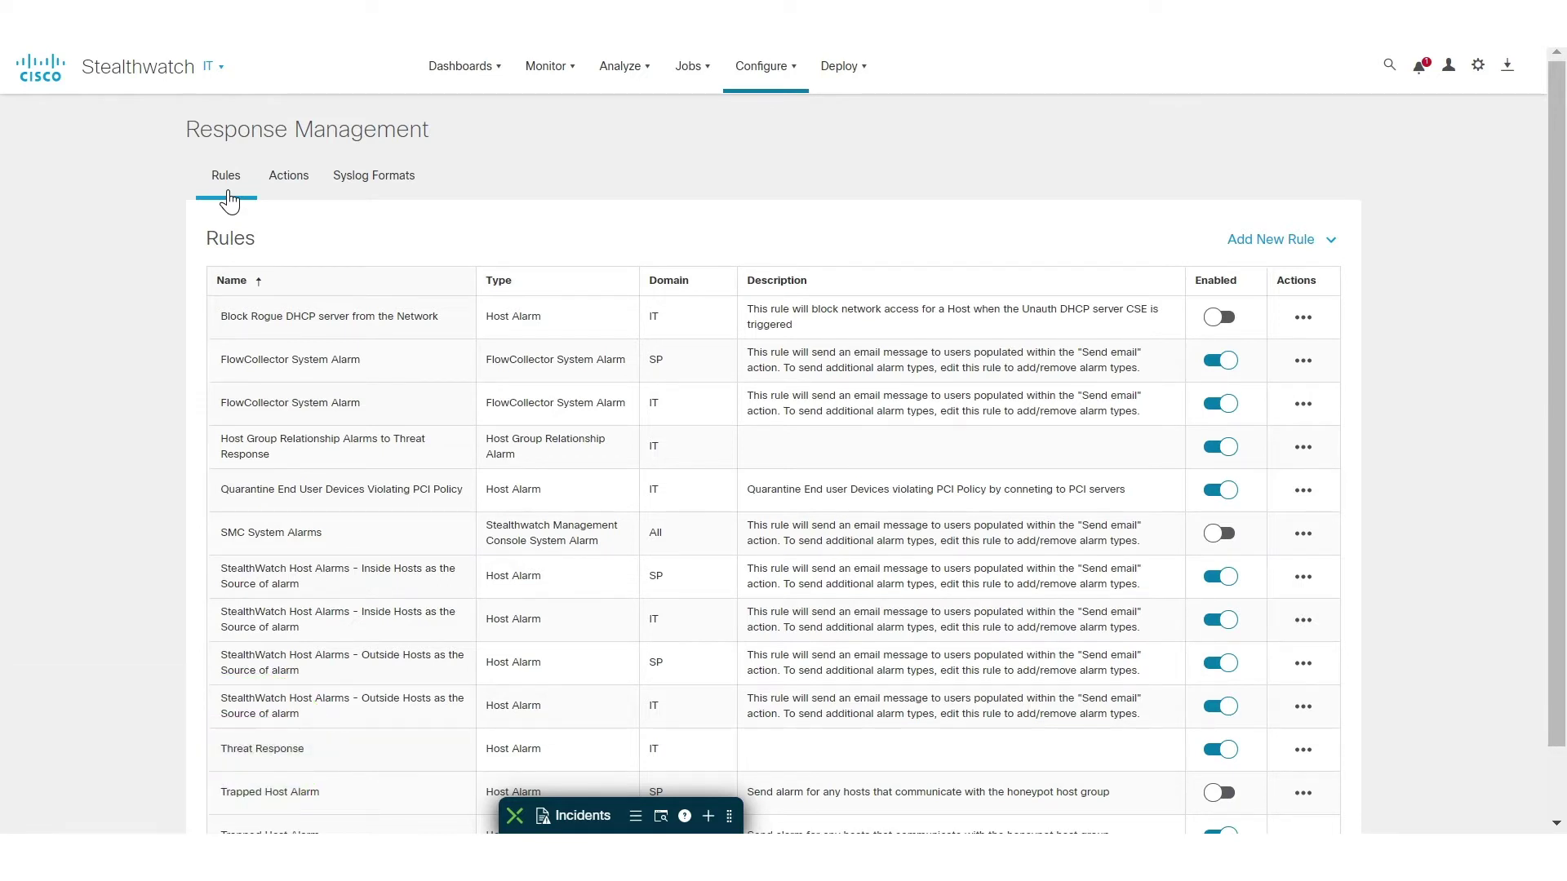
left_click(289, 189)
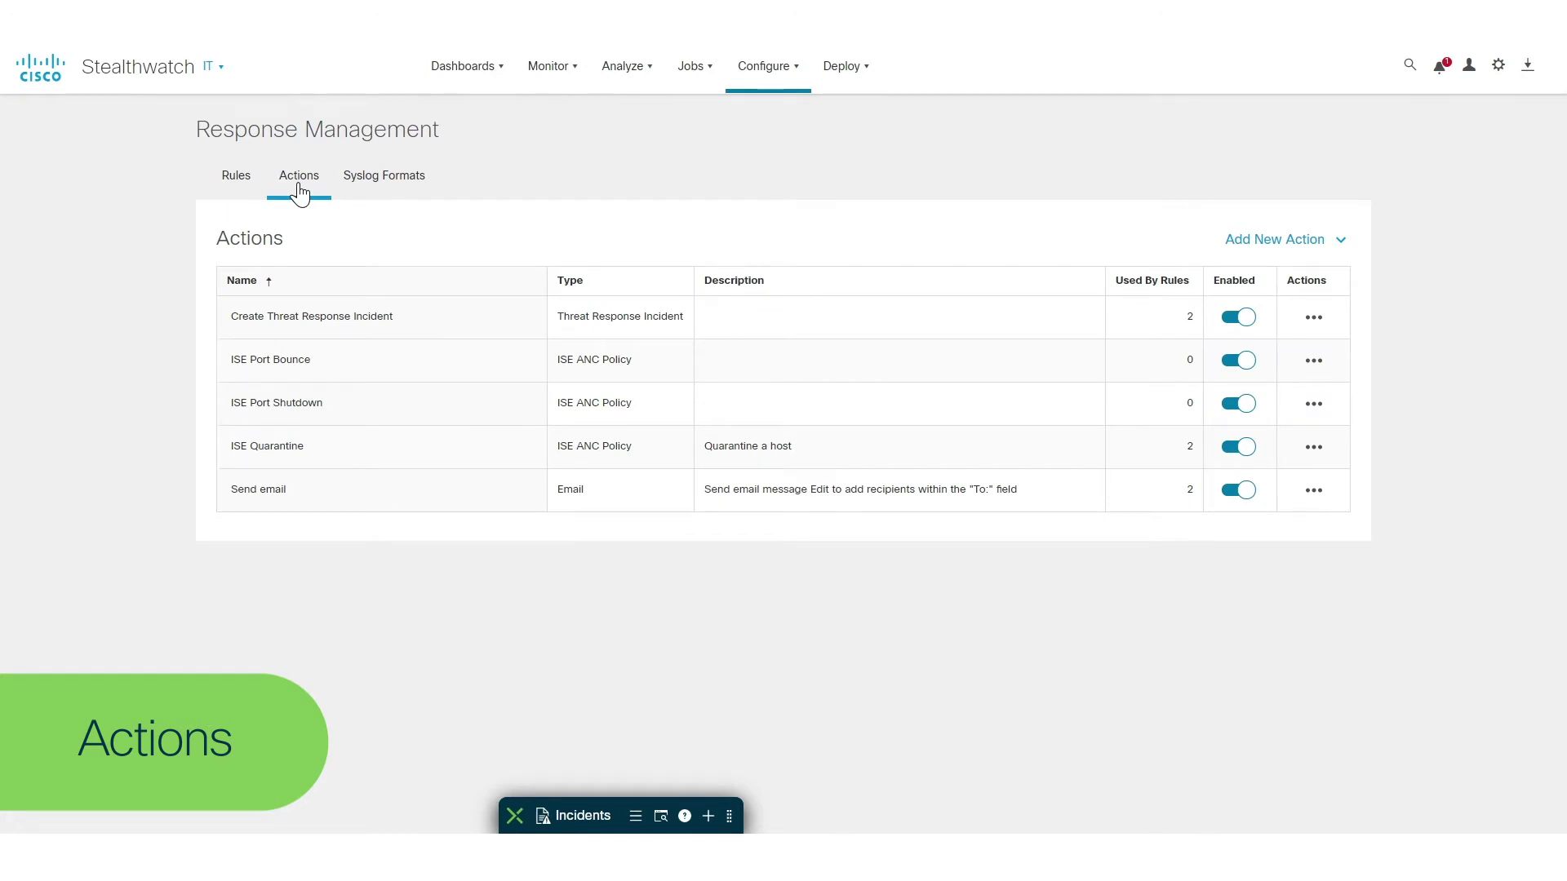
left_click(377, 195)
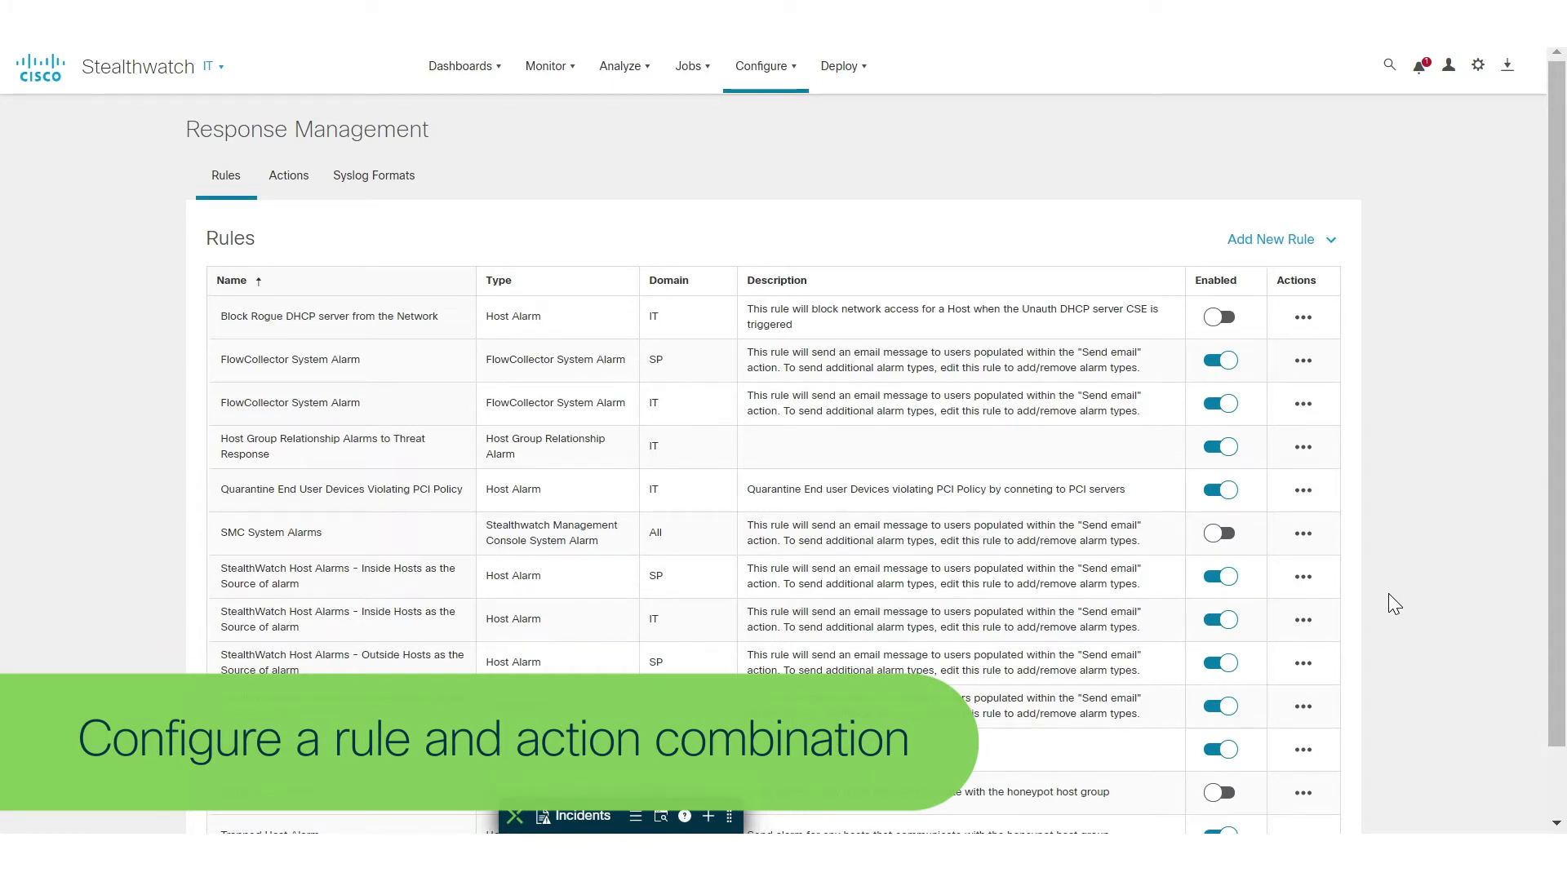
Step: Edit the "Quarantine End User Devices Violating PCI Policy" rule and add a Host Group condition for the source host
left_click(1303, 492)
left_click(1294, 521)
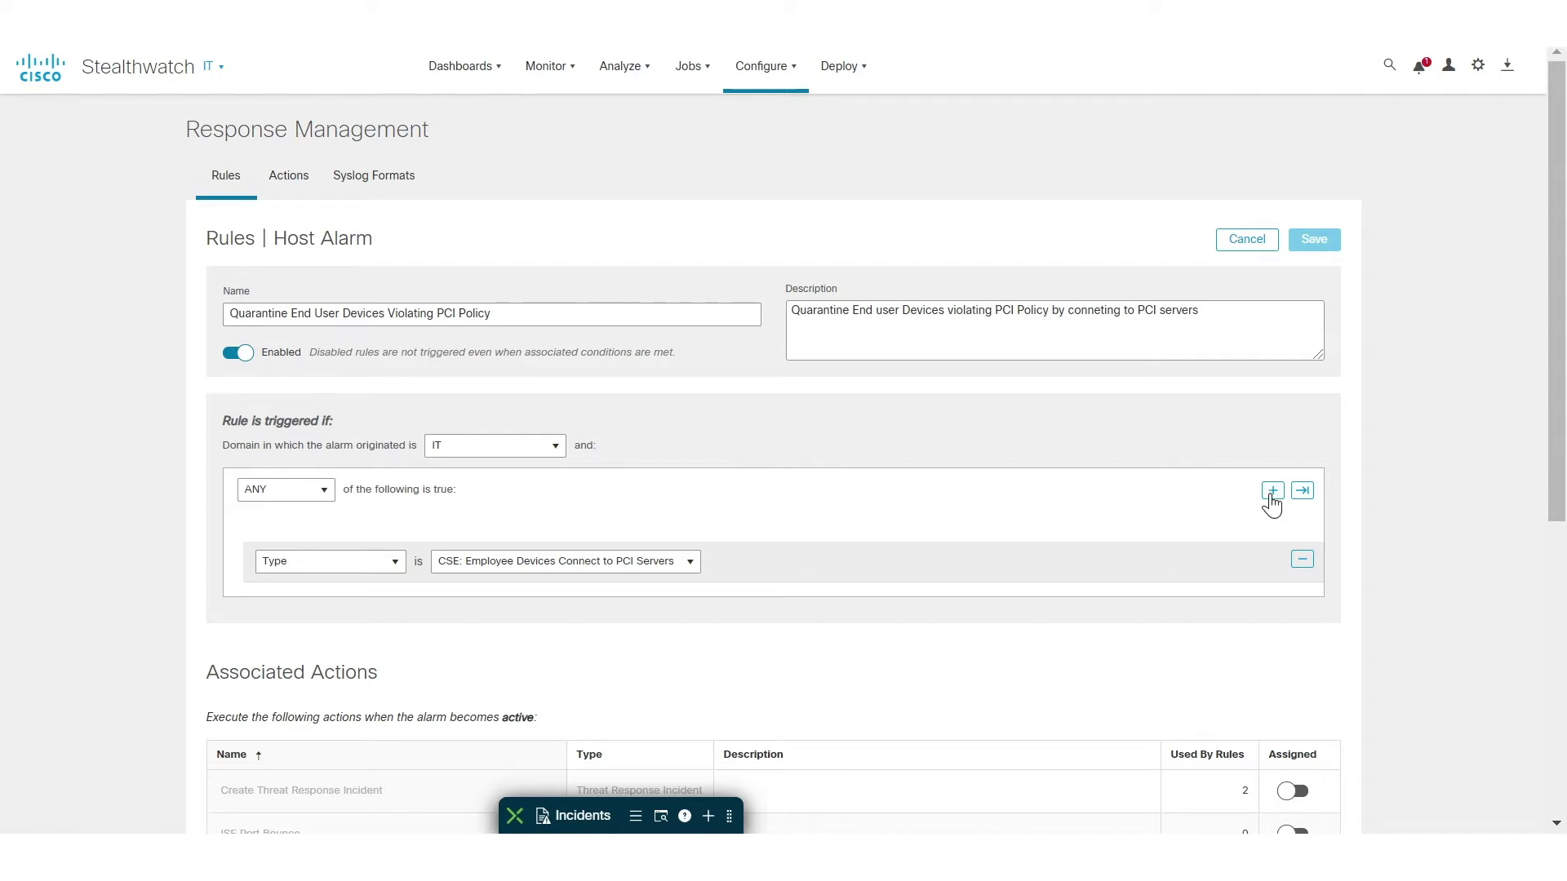
left_click(1271, 492)
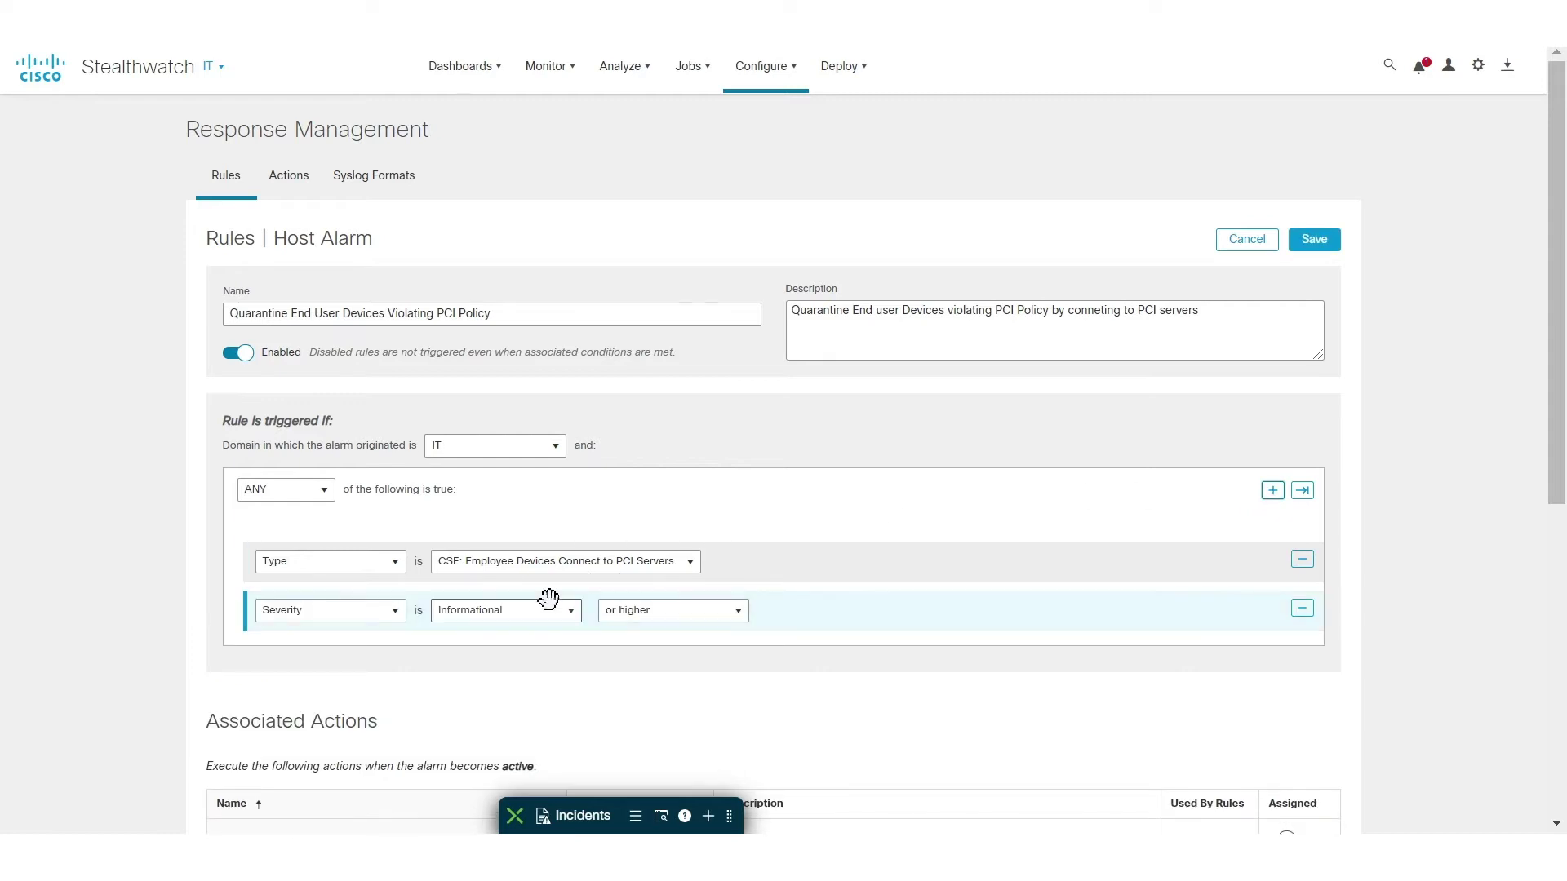
left_click(395, 618)
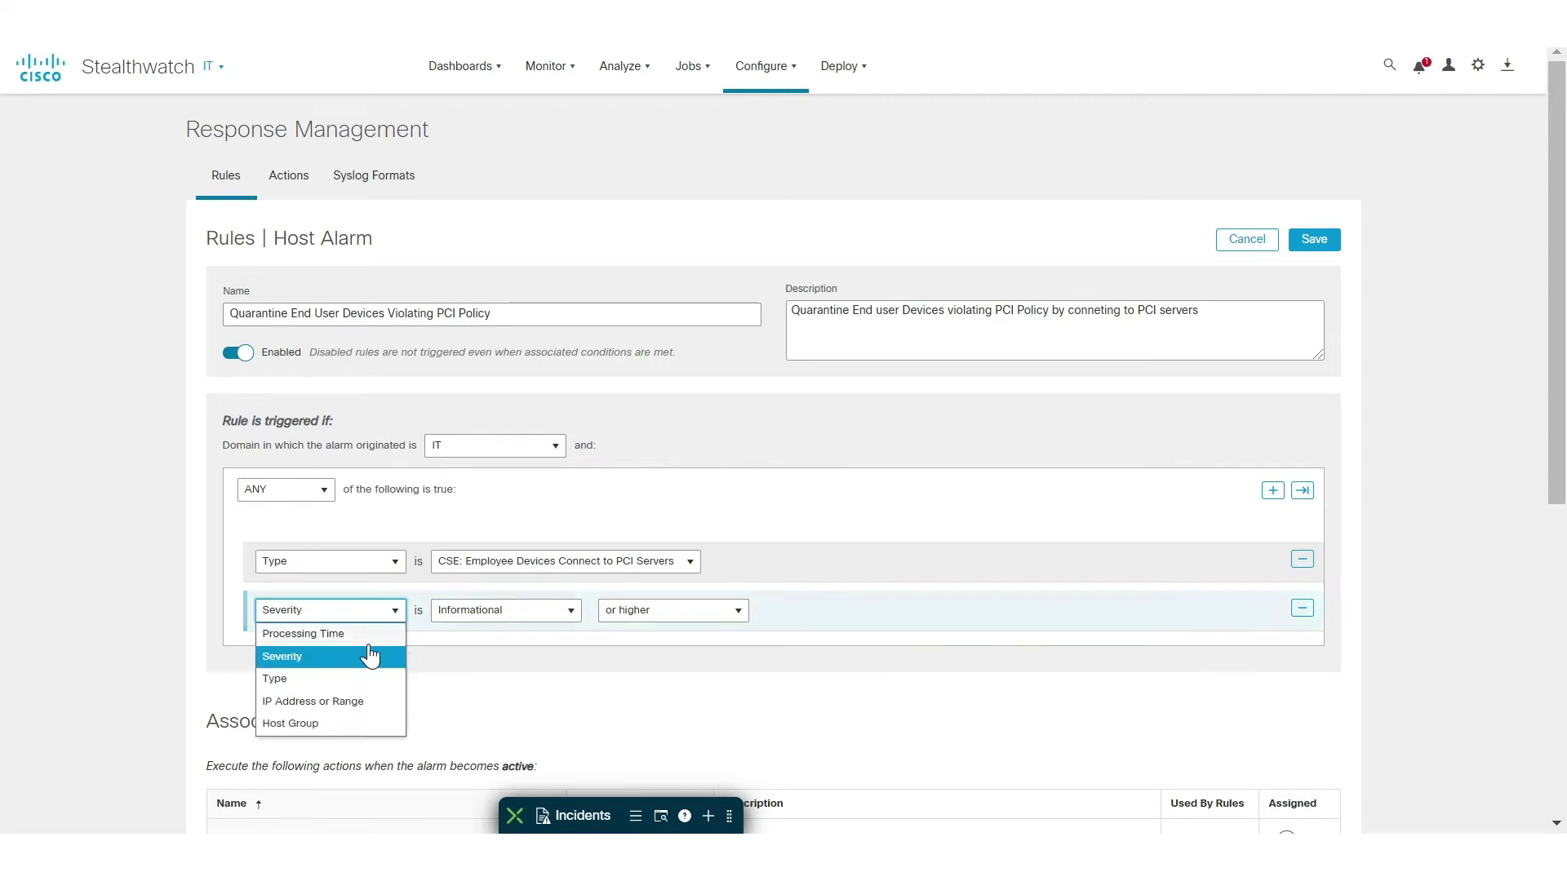
left_click(339, 723)
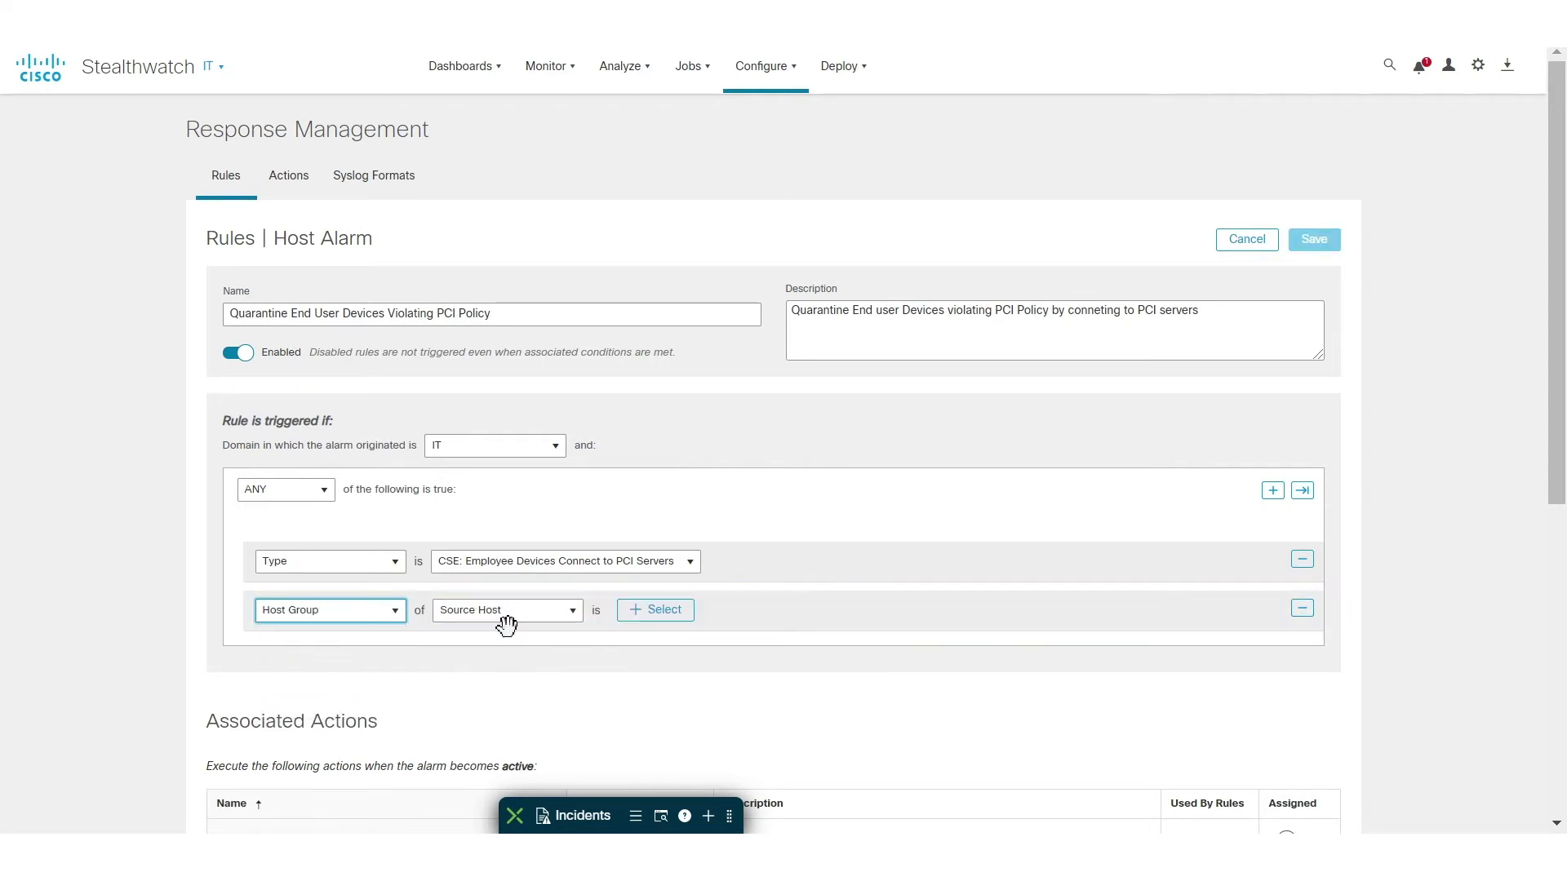
Step: Choose End User Devices as the condition's source host group and make the rule trigger only when ALL conditions are true
left_click(650, 621)
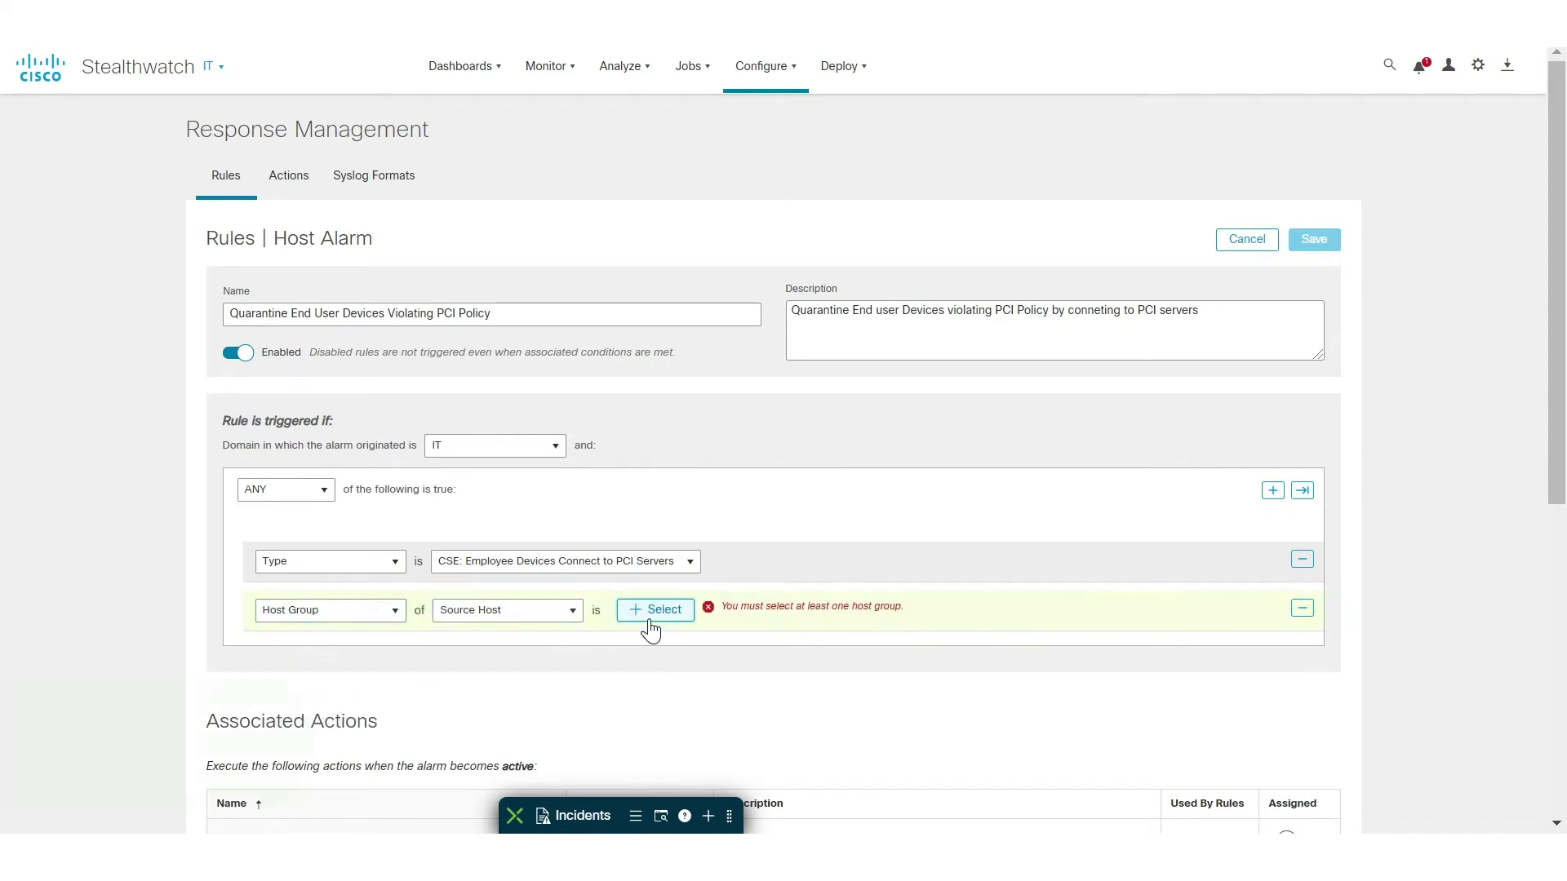
left_click(220, 136)
type("d")
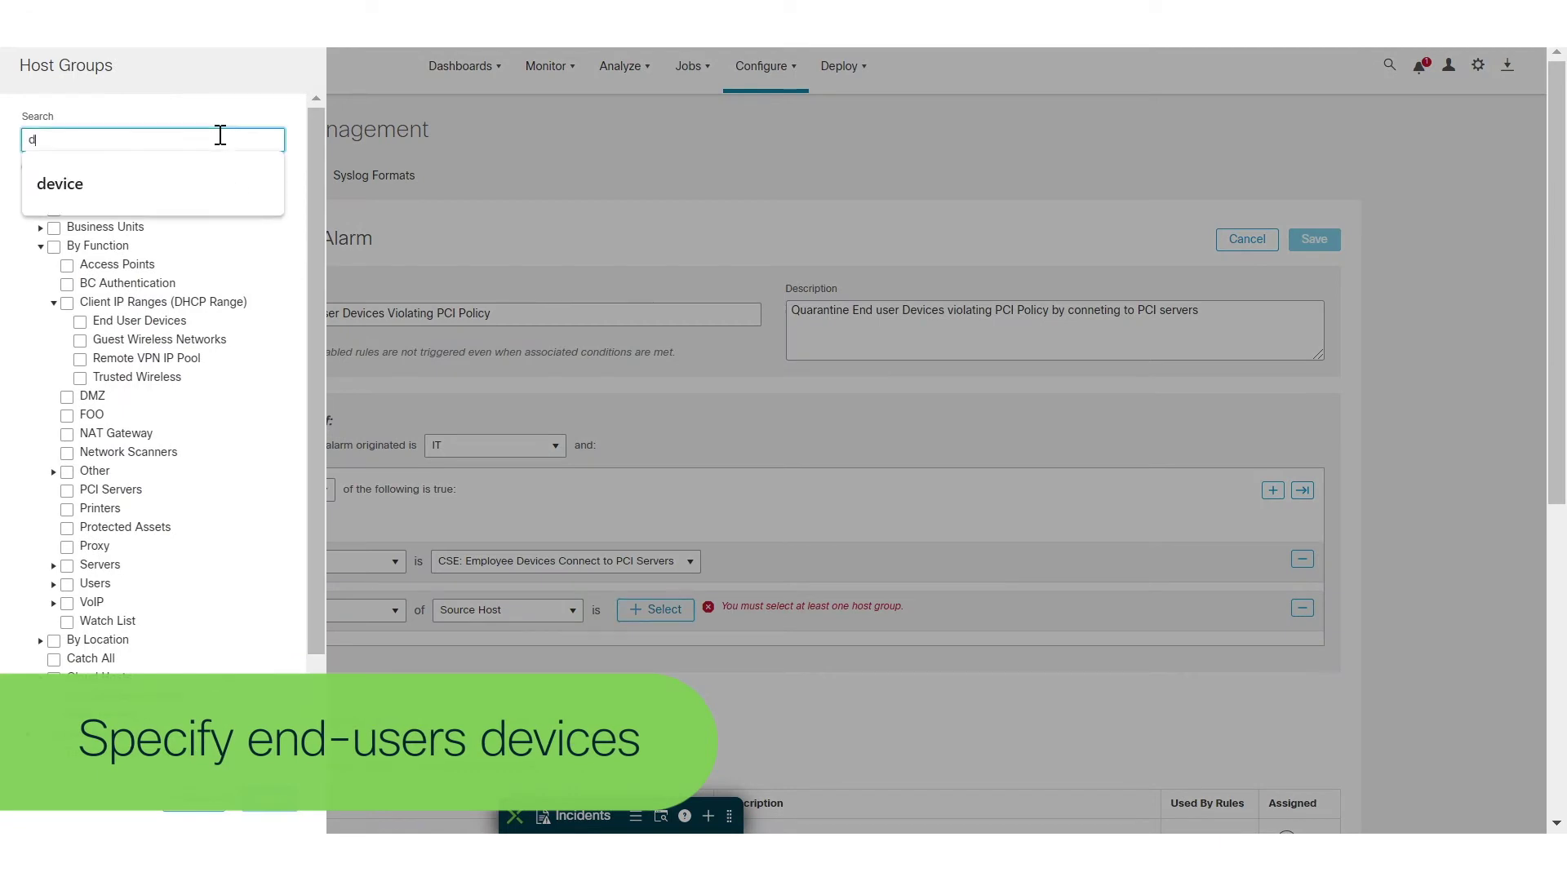
type("evices")
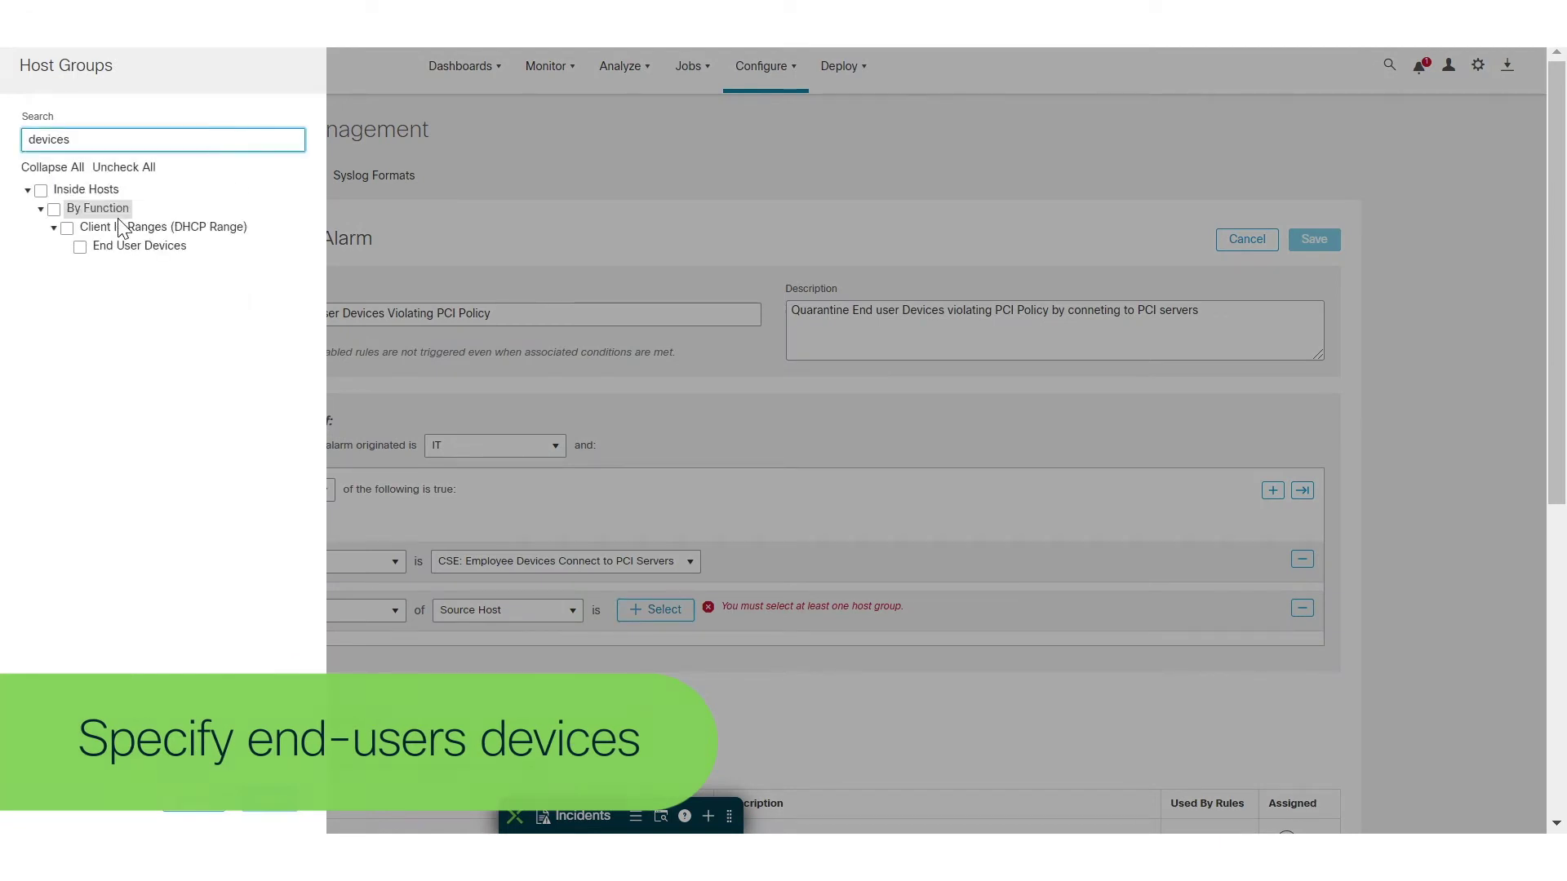
left_click(79, 248)
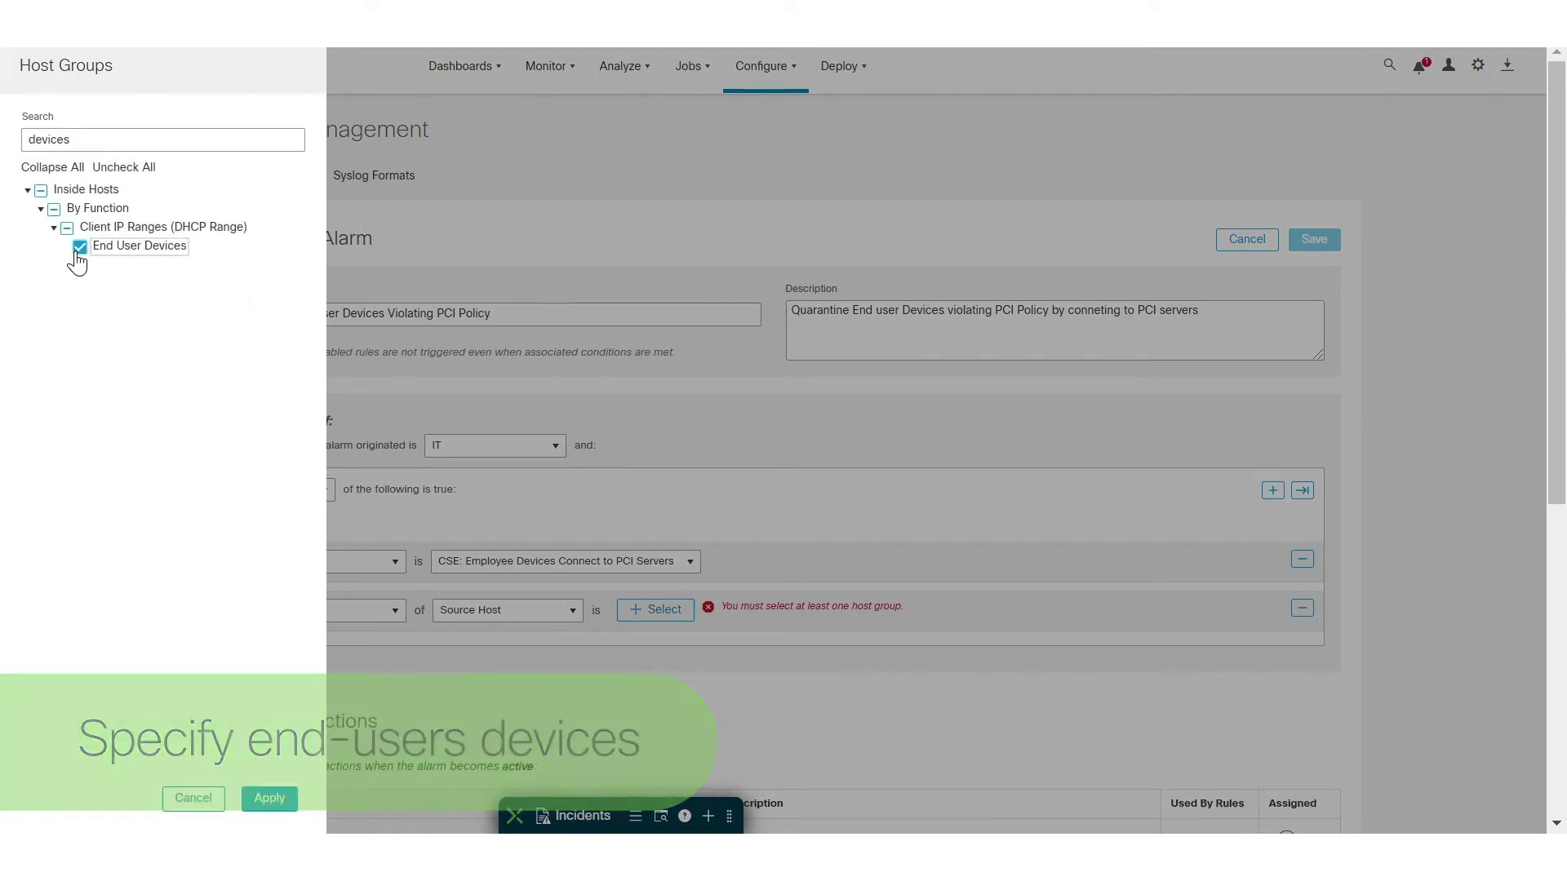
left_click(262, 803)
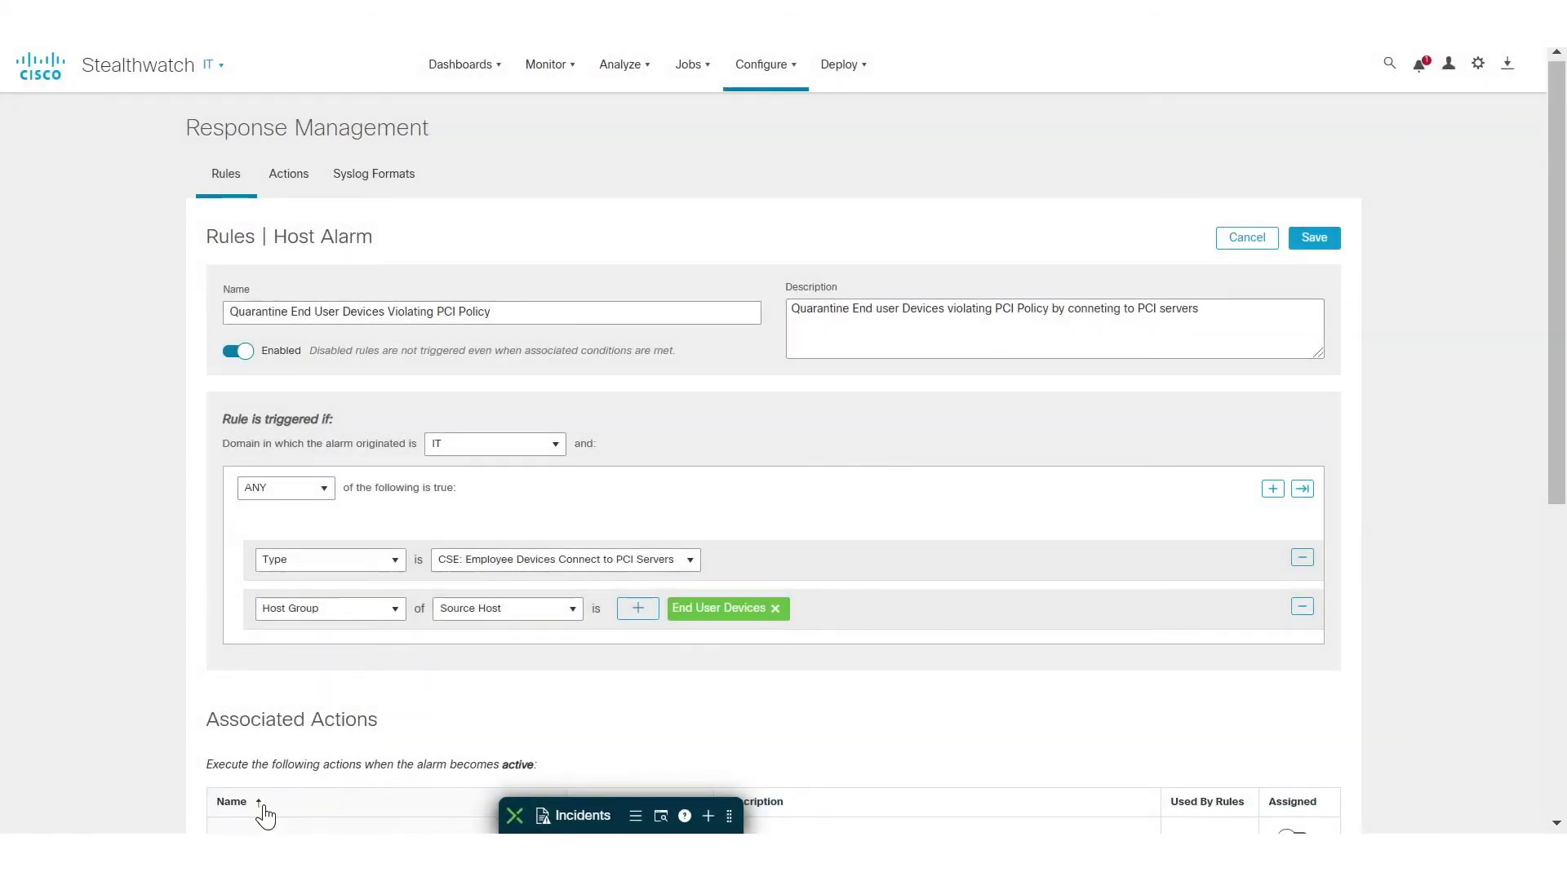
left_click(323, 498)
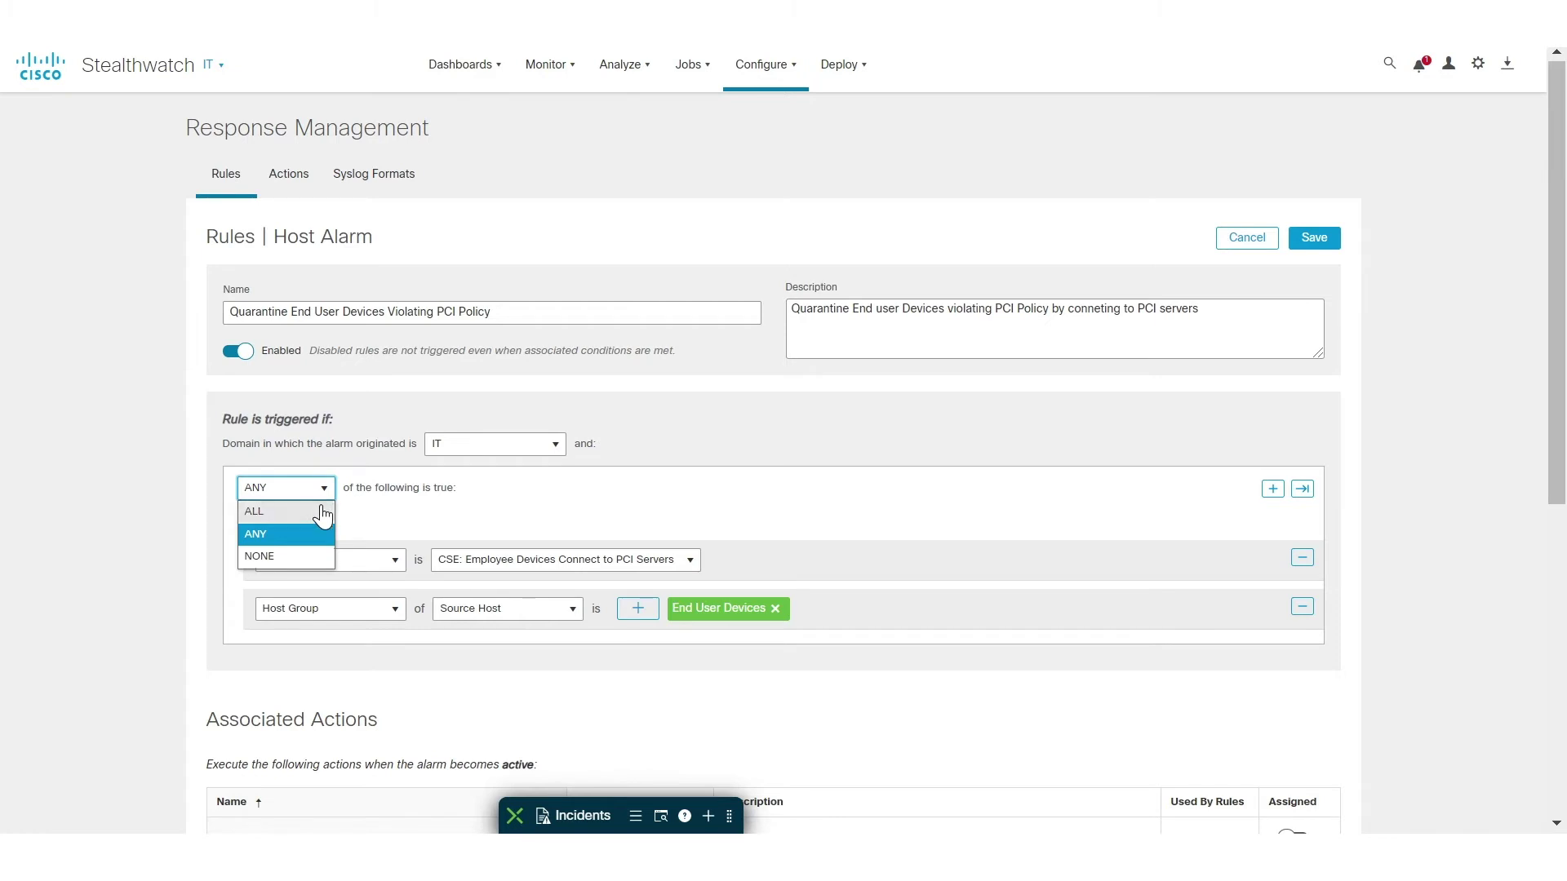
left_click(323, 512)
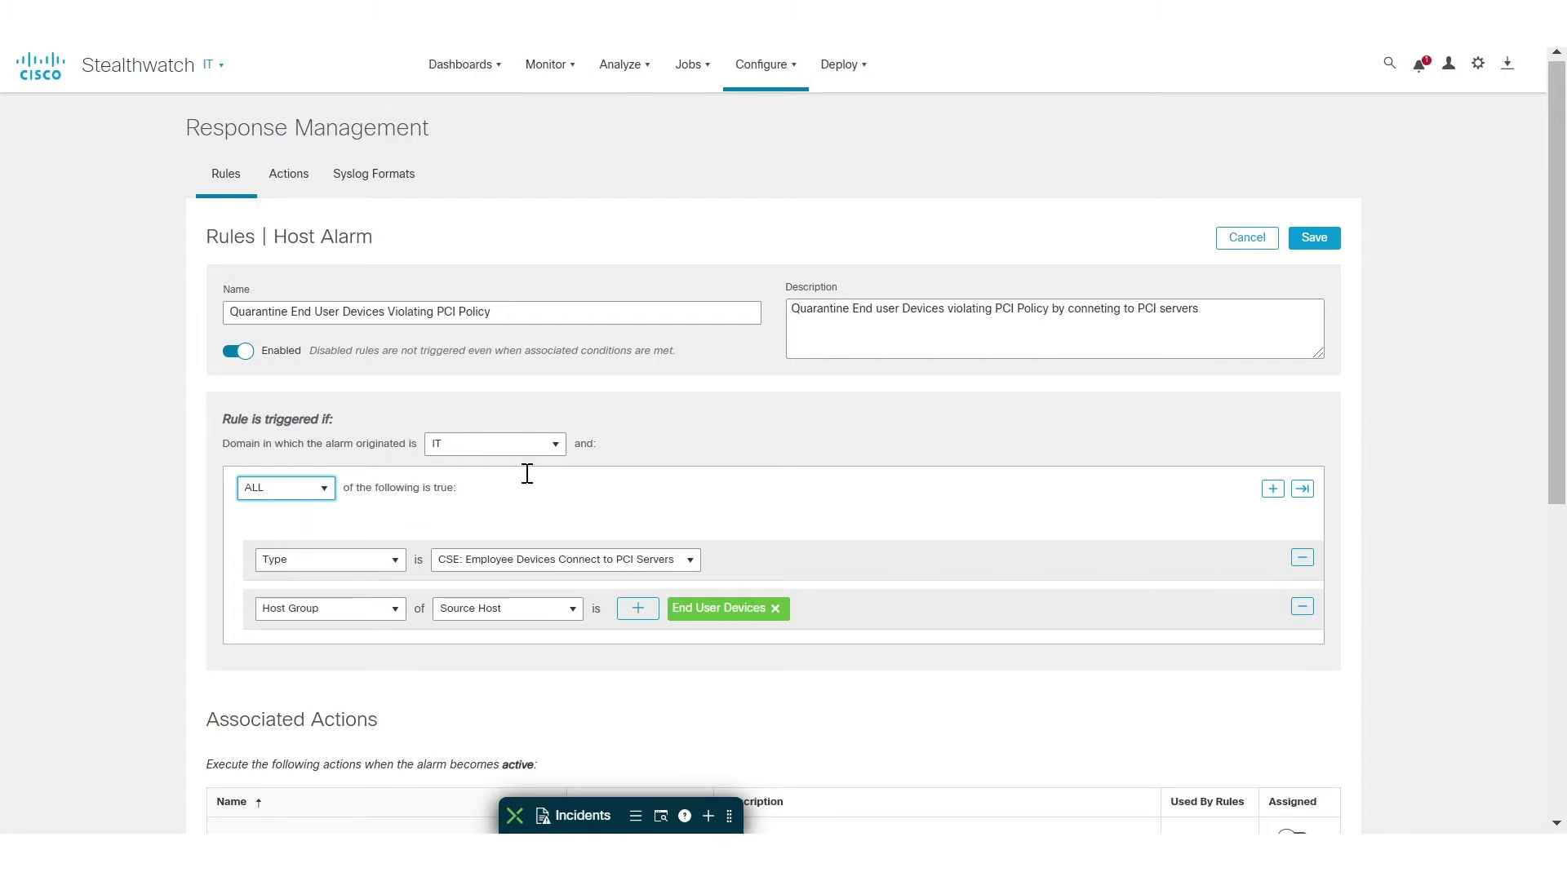
Step: Assign the Create Threat Response Incident action to the rule for when the alarm becomes active
scroll(1414, 613, "down", 4)
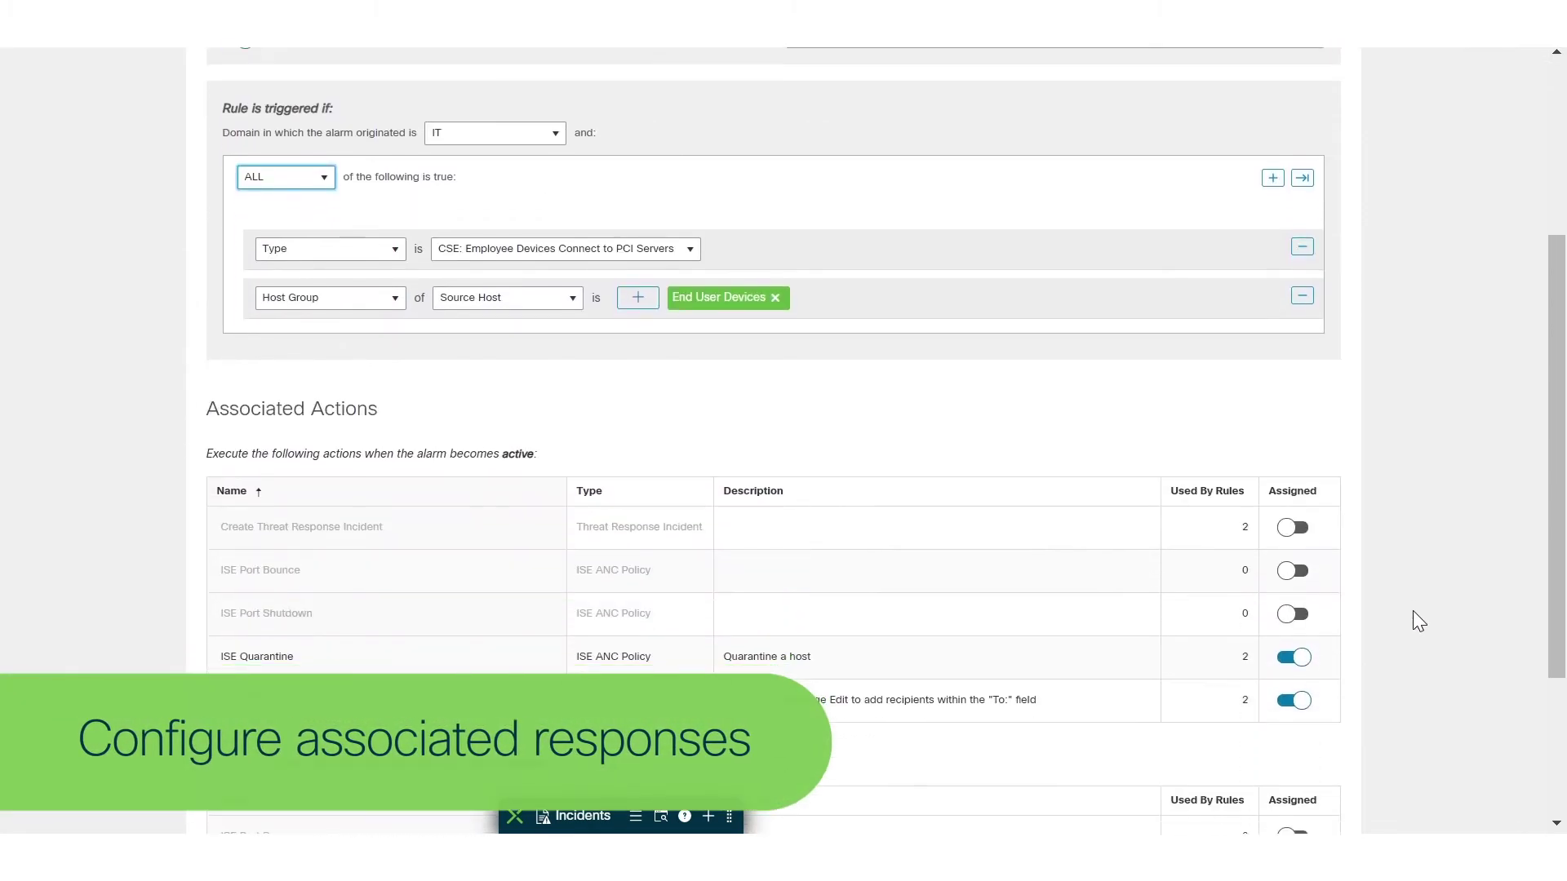
scroll(1413, 611, "down", 1)
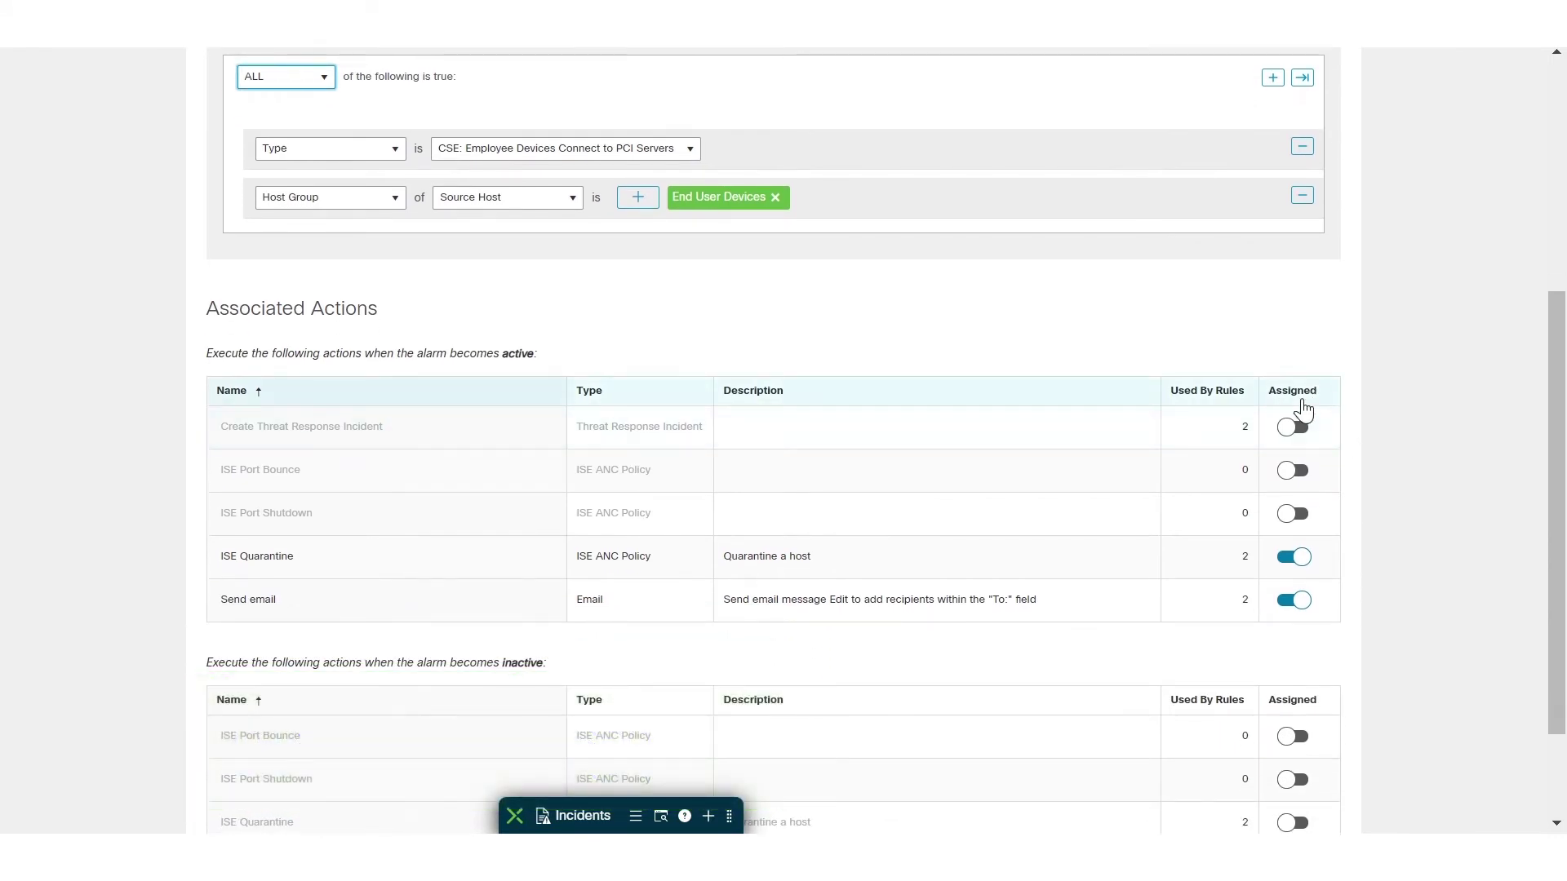
left_click(1295, 428)
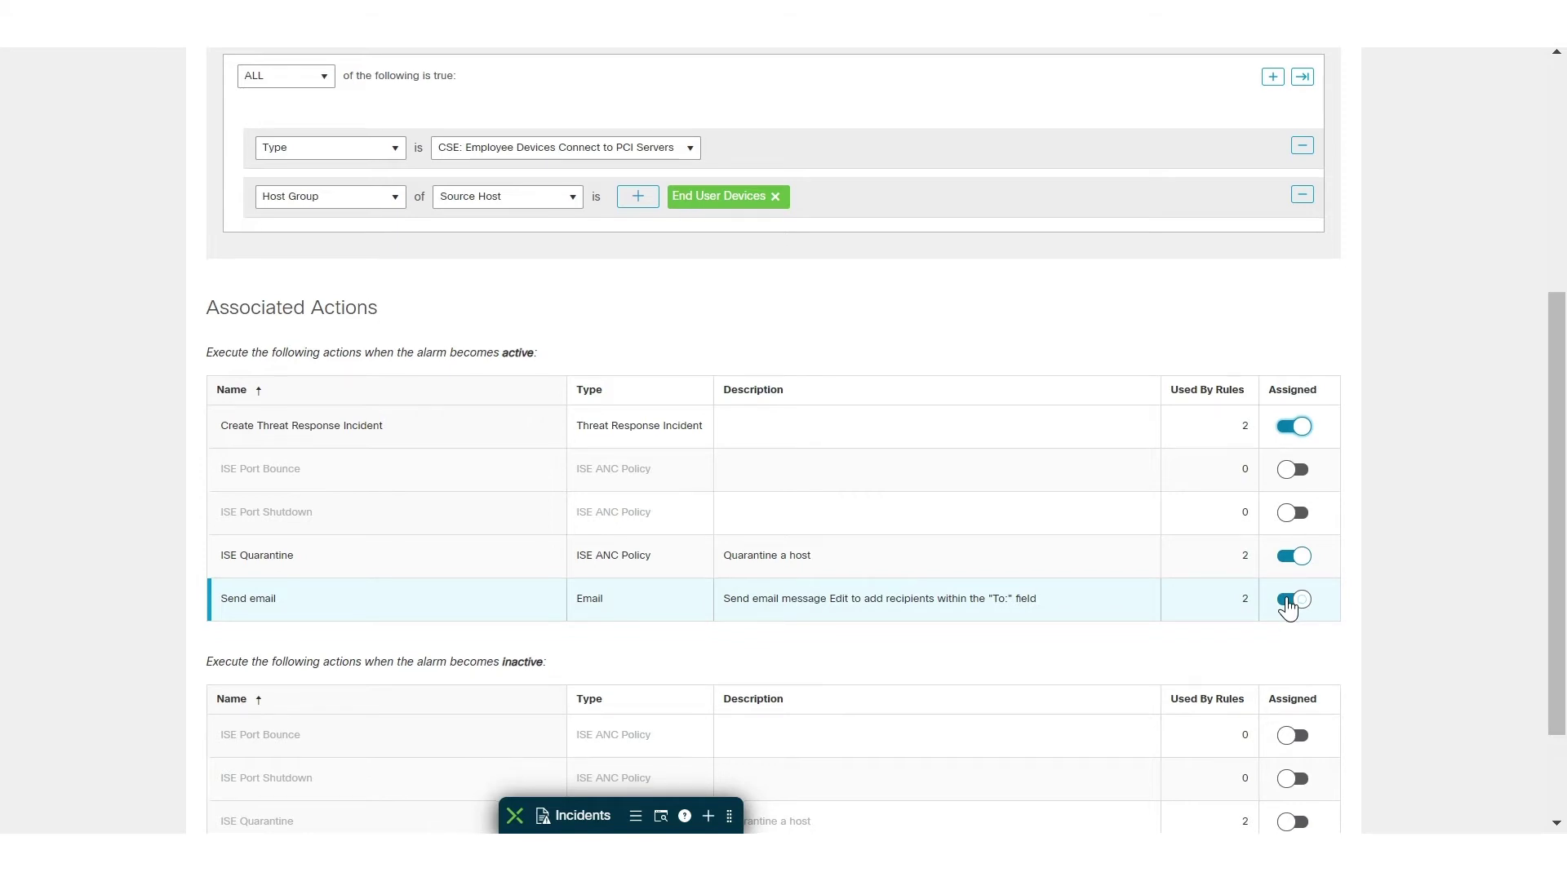
scroll(1288, 608, "down", 2)
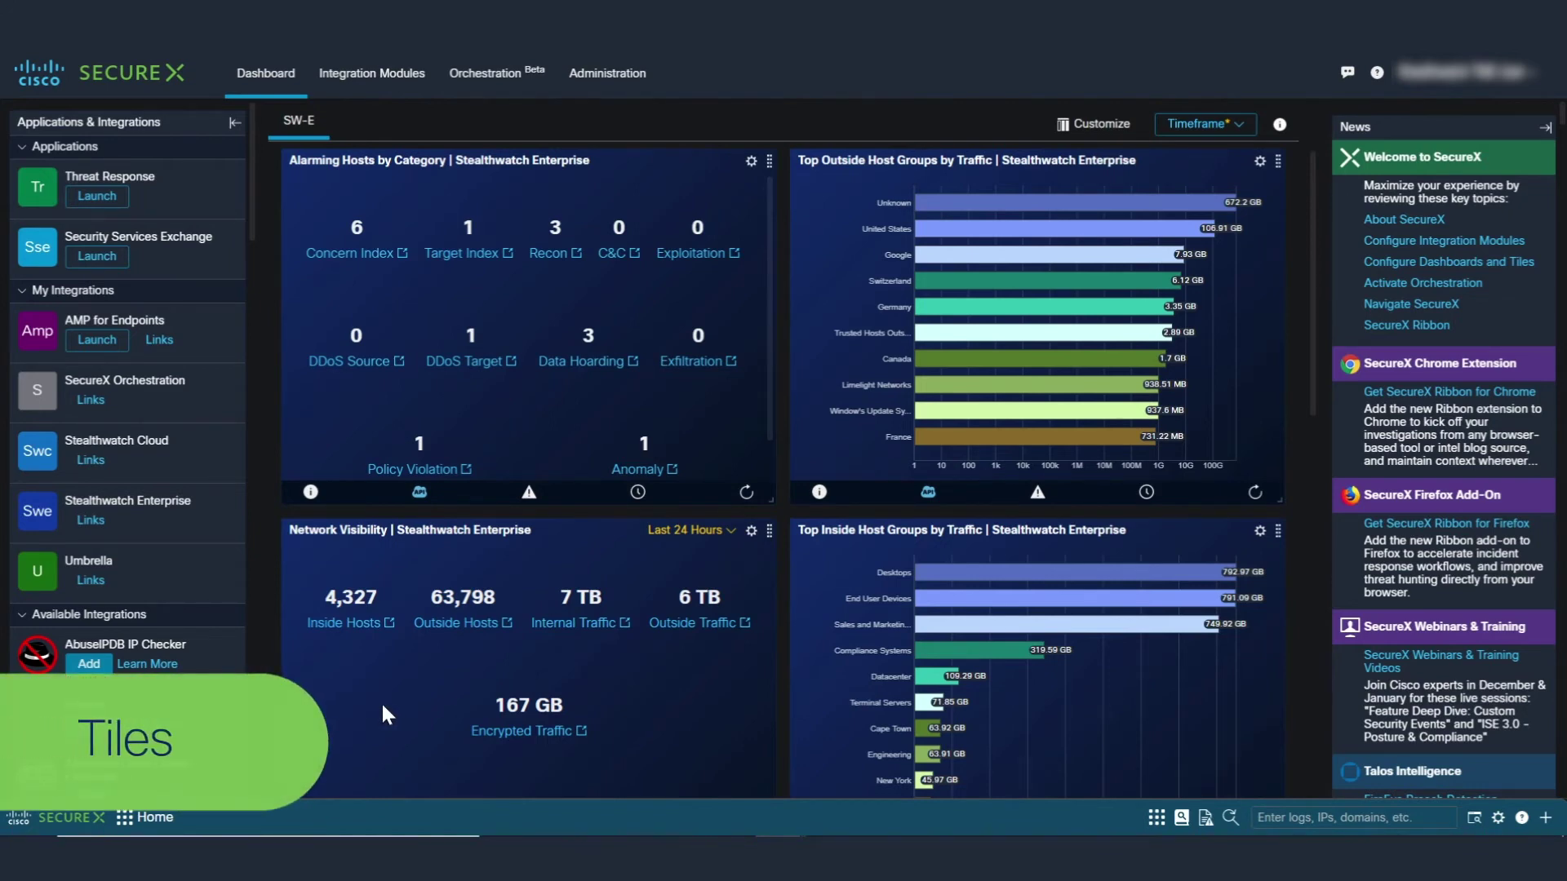
Step: Look through the Stealthwatch Enterprise tiles in SecureX and open host 10.201.3.149 from the Top Alarming Hosts tile
scroll(380, 701, "down", 5)
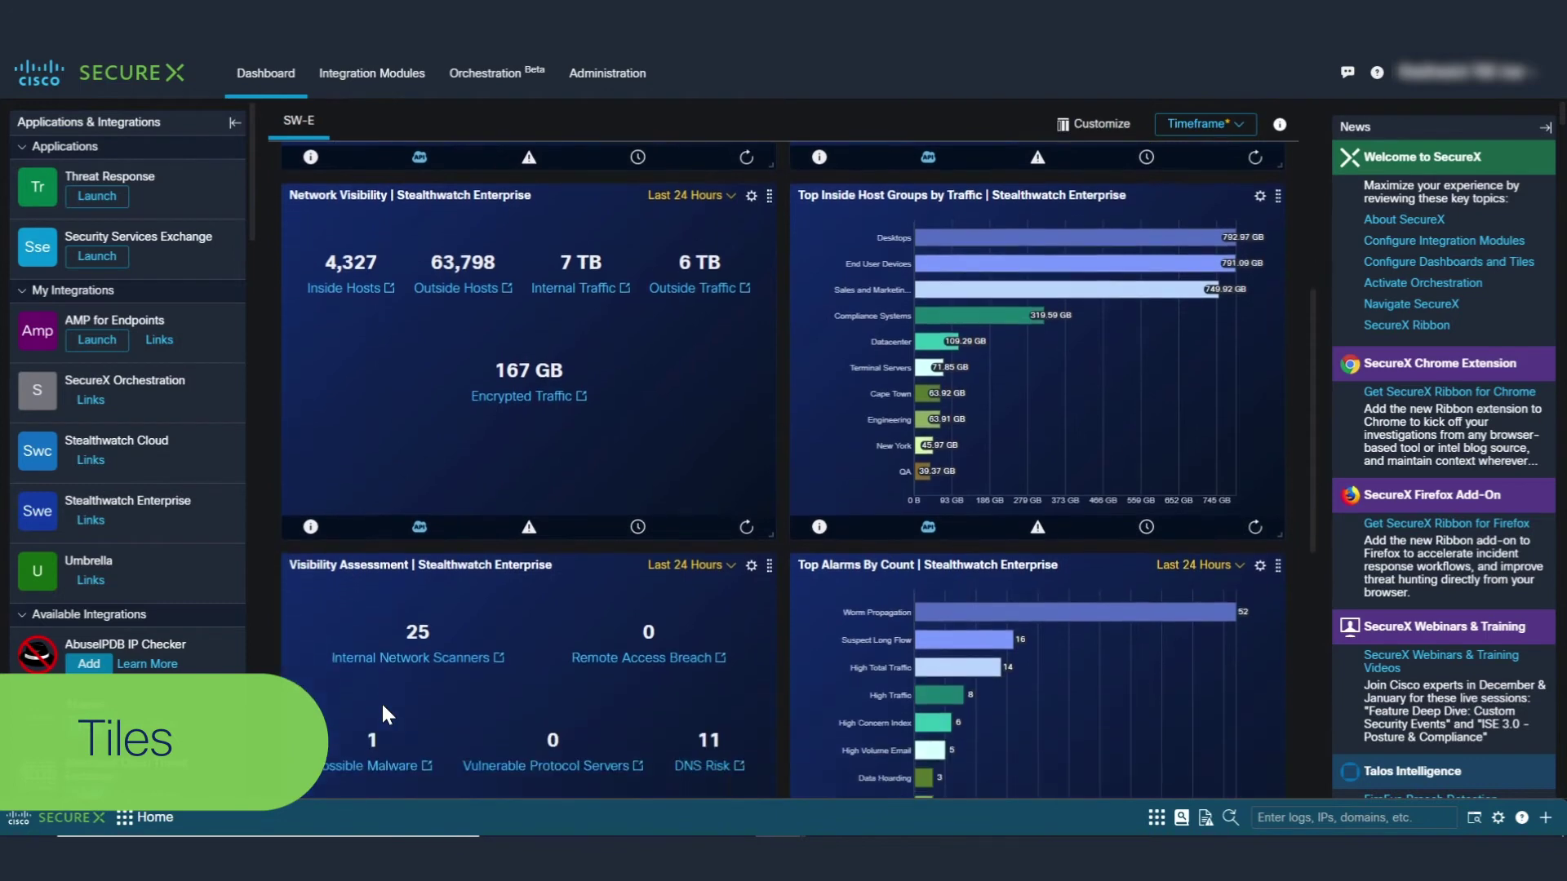
scroll(381, 704, "down", 6)
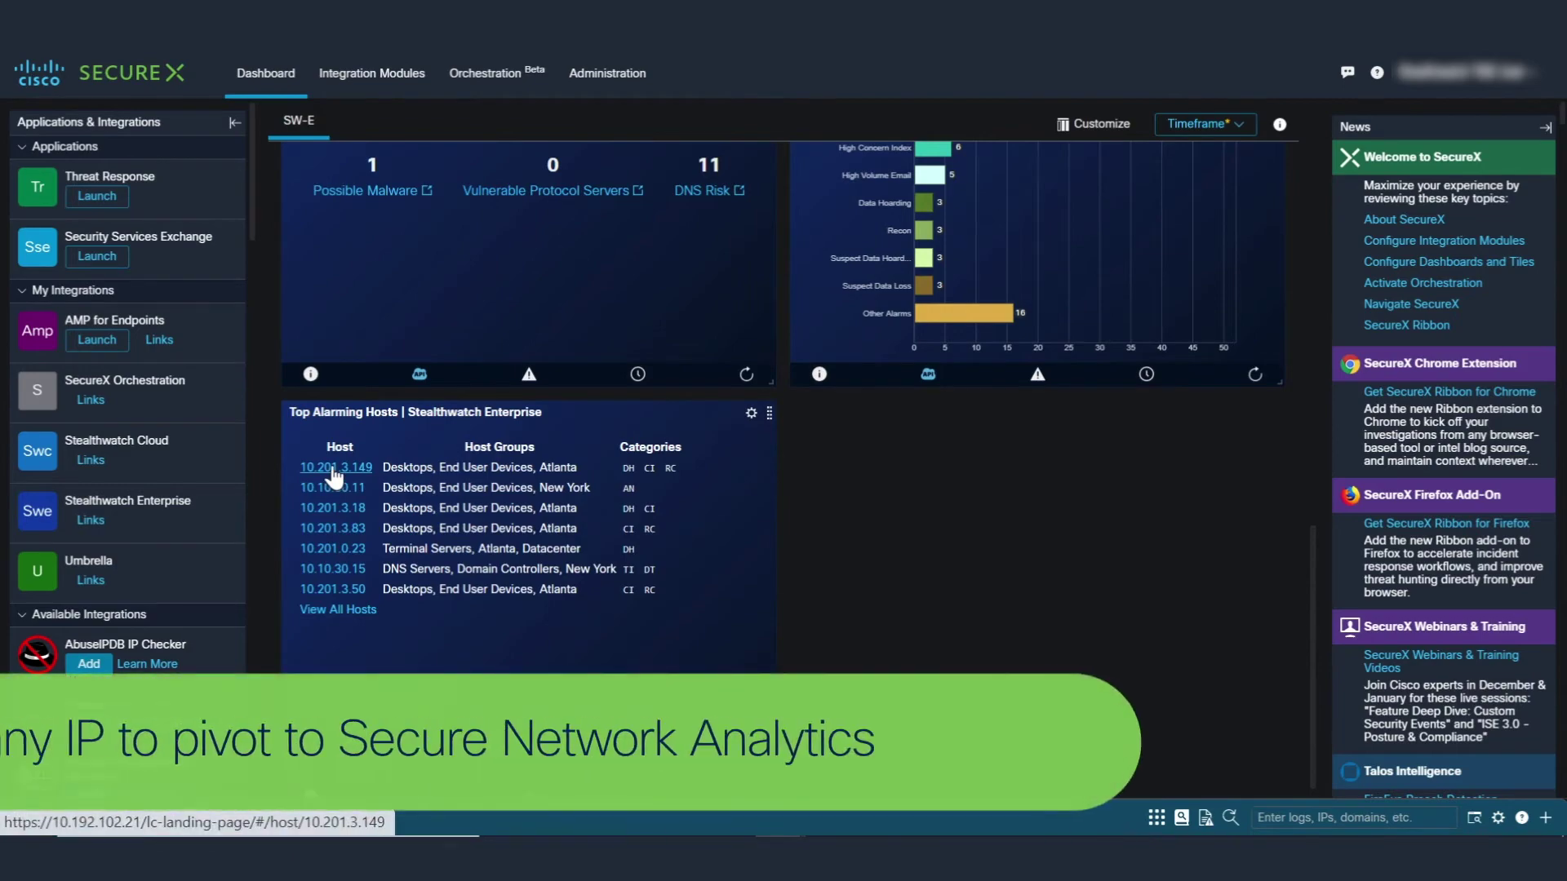
left_click(335, 470)
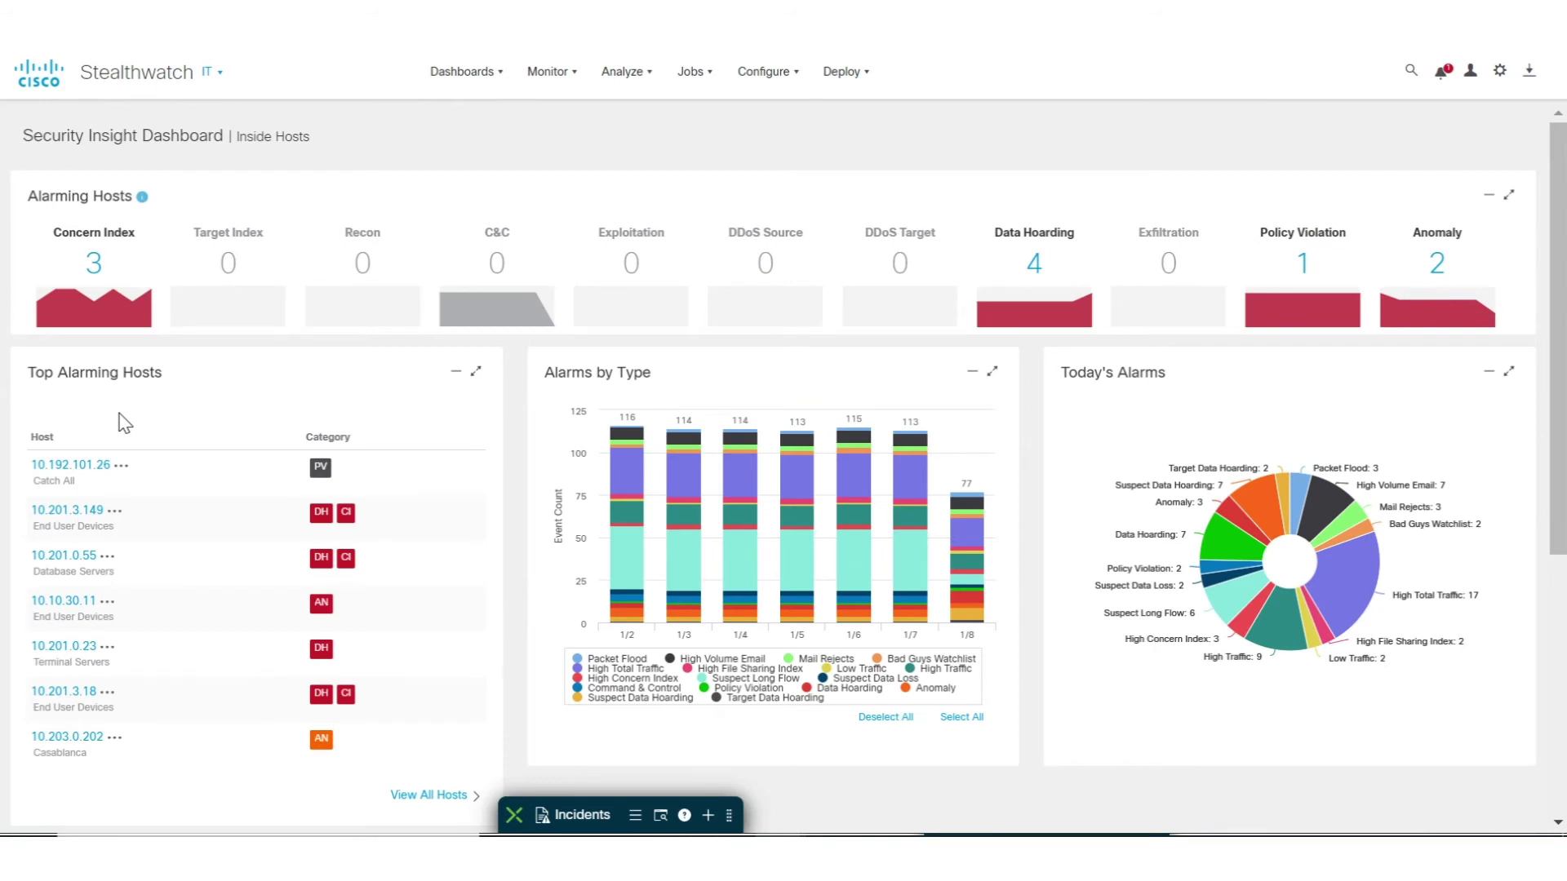
Step: From the Security Insight Dashboard, investigate top alarming host 10.201.3.149 in Threat Response and examine the investigation results
left_click(115, 513)
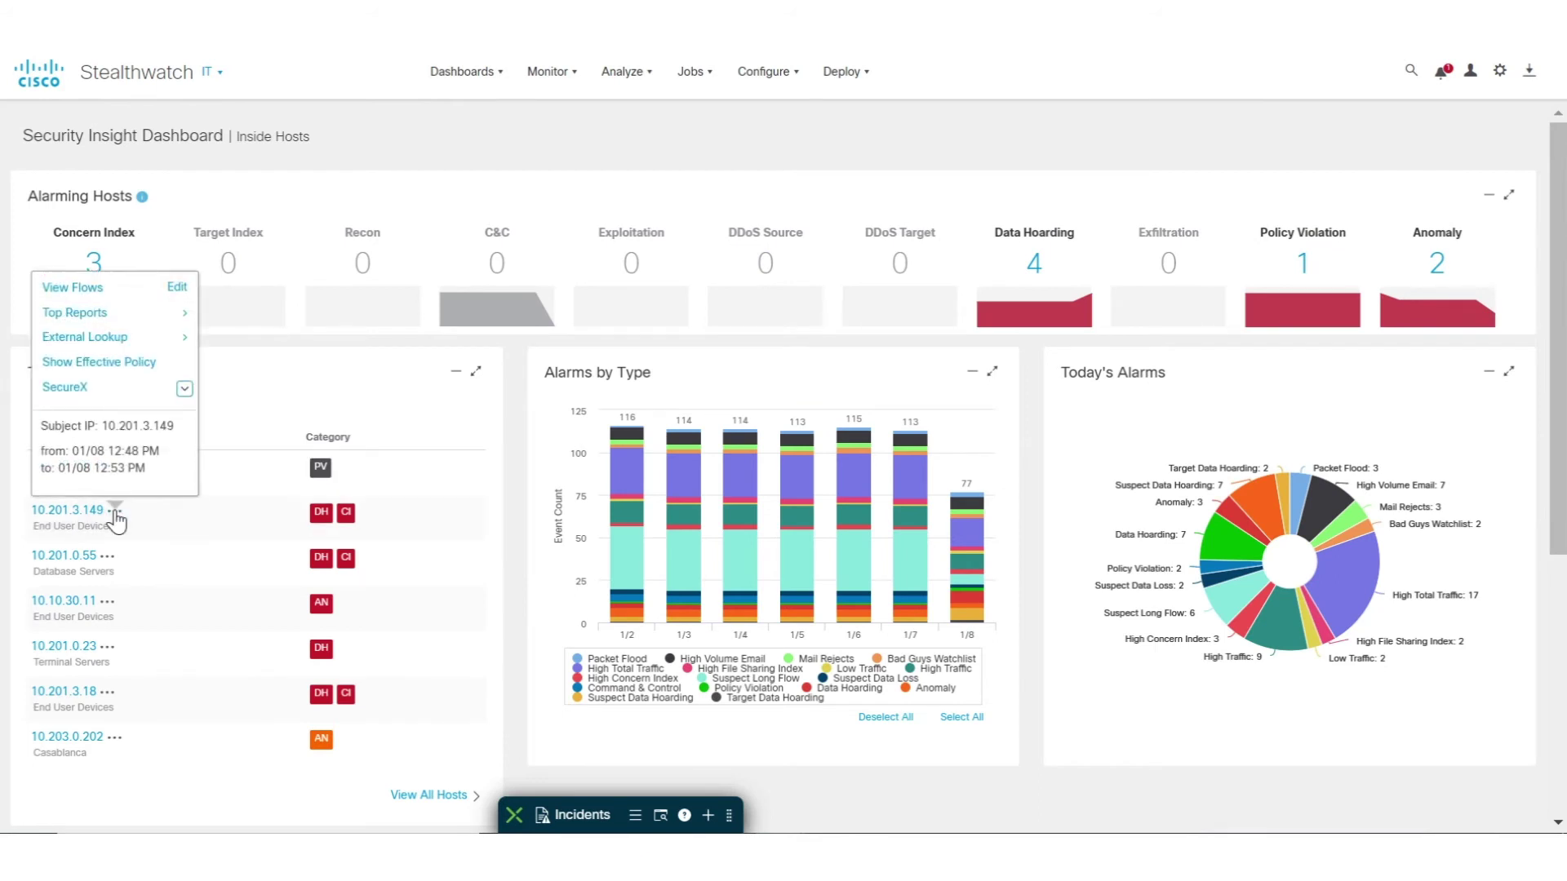
left_click(185, 389)
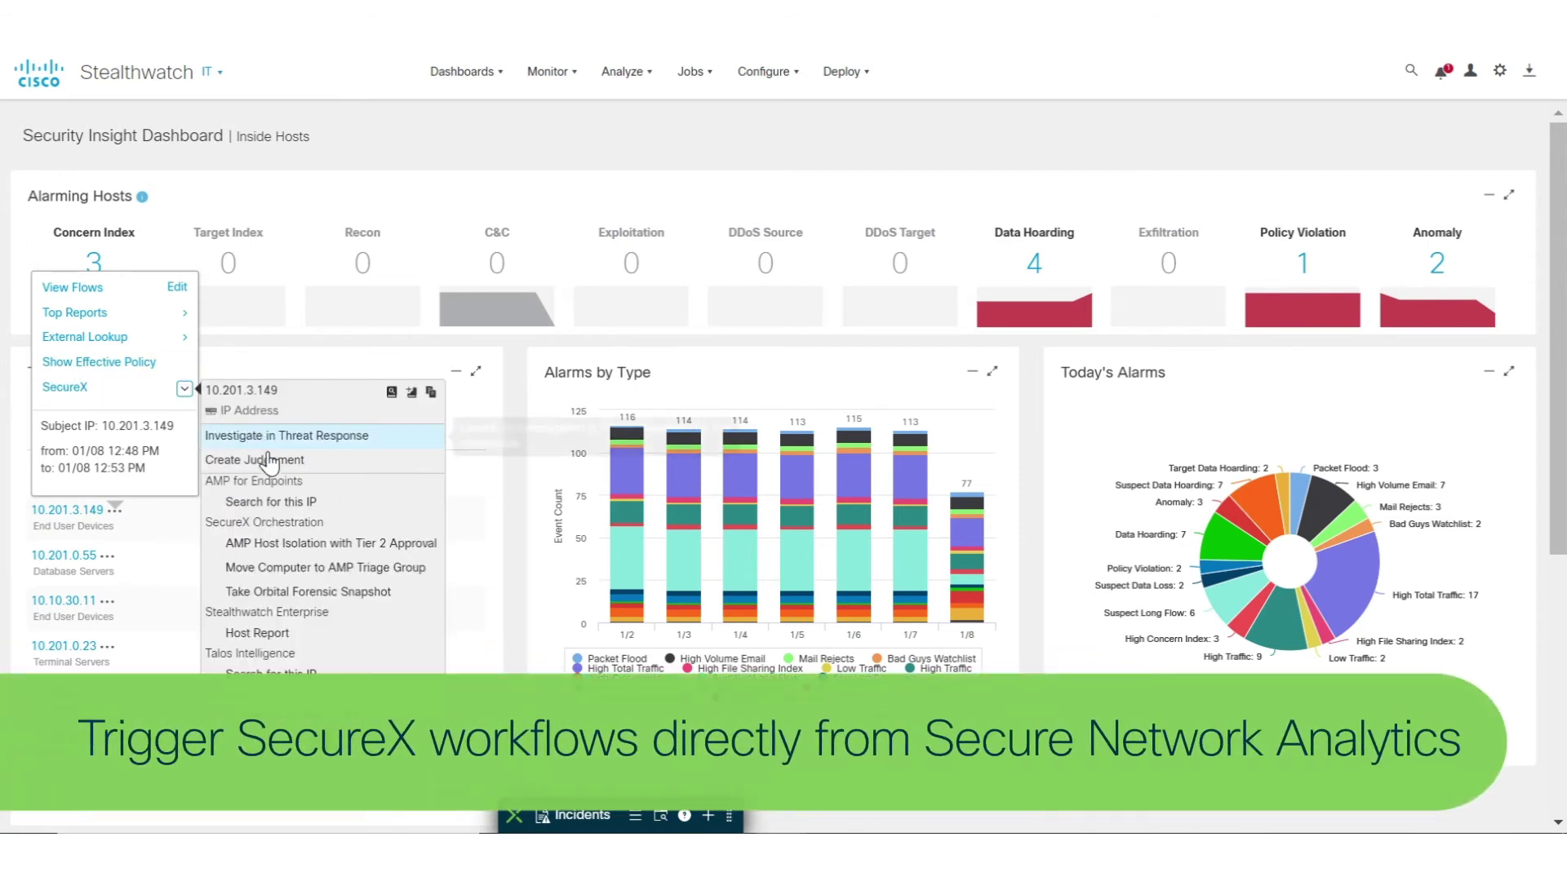
mouse_move(284, 553)
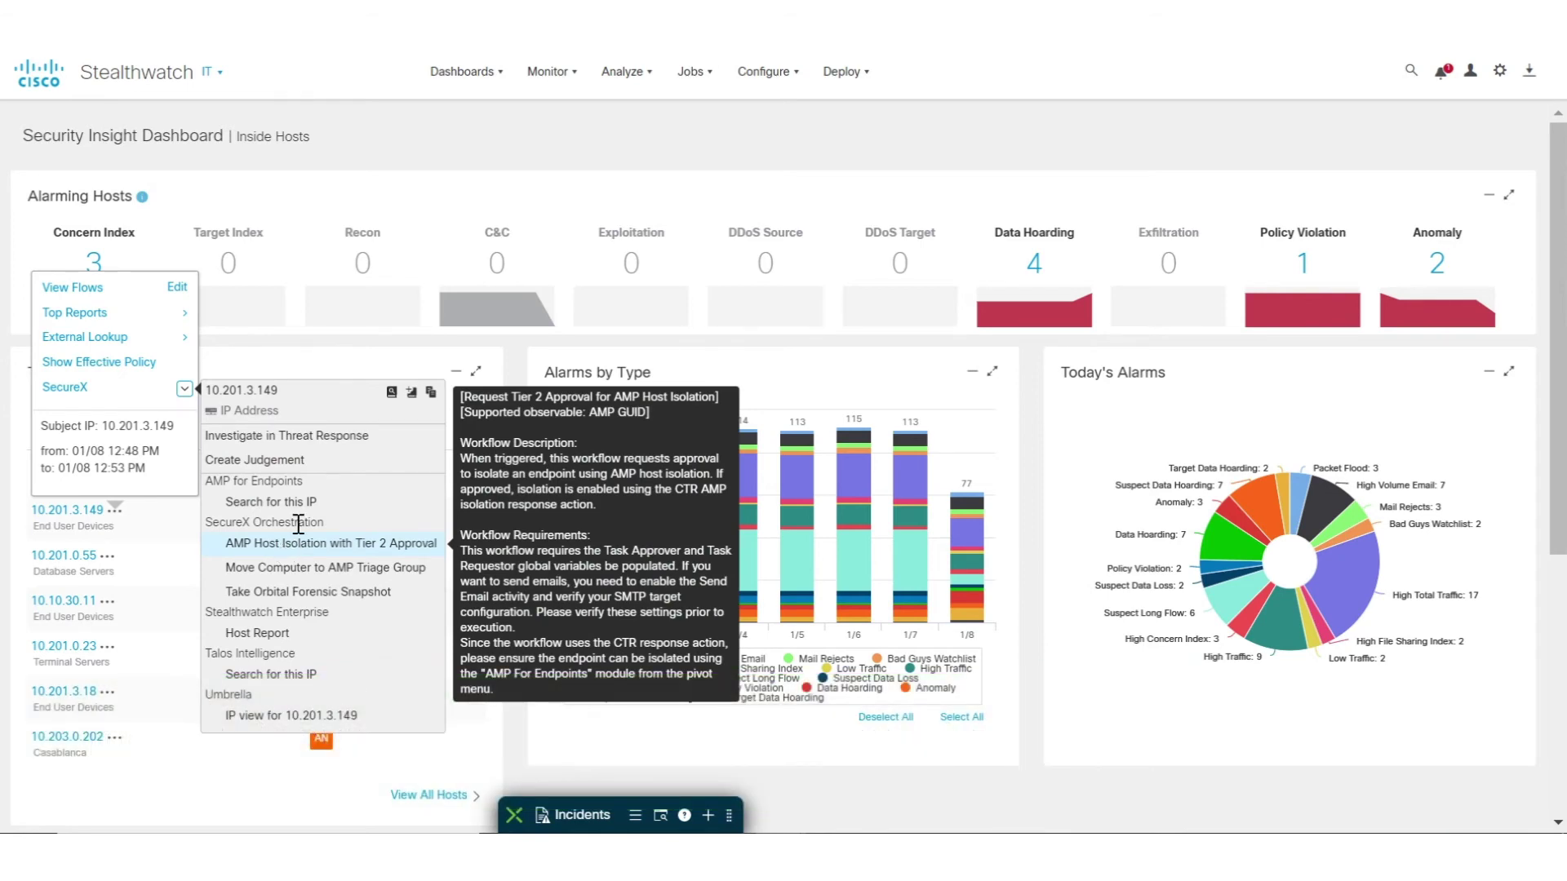
left_click(311, 439)
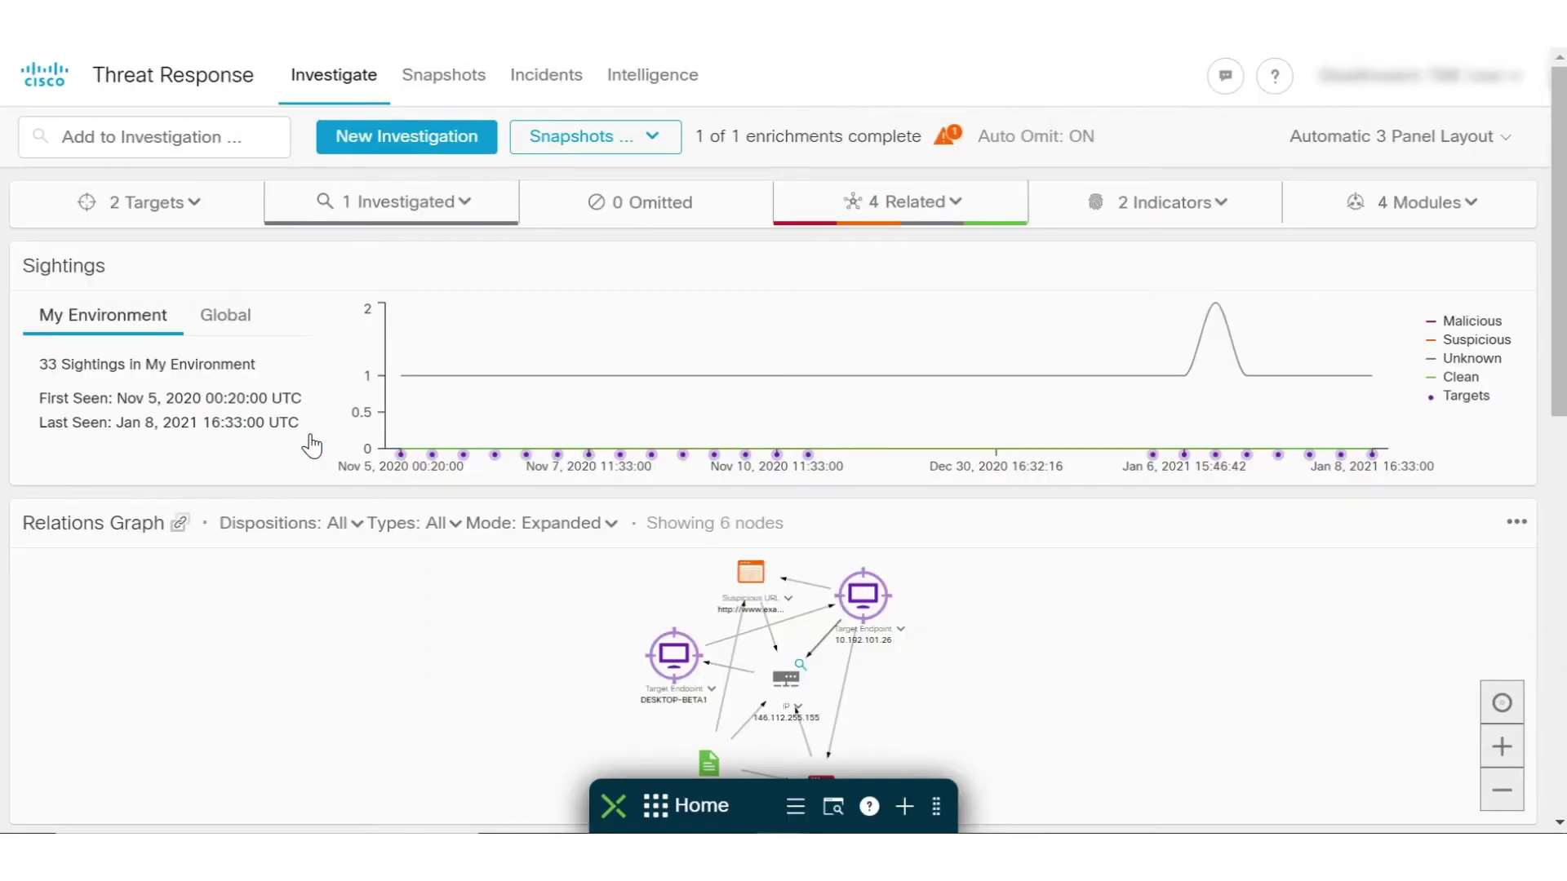
scroll(206, 628, "down", 1)
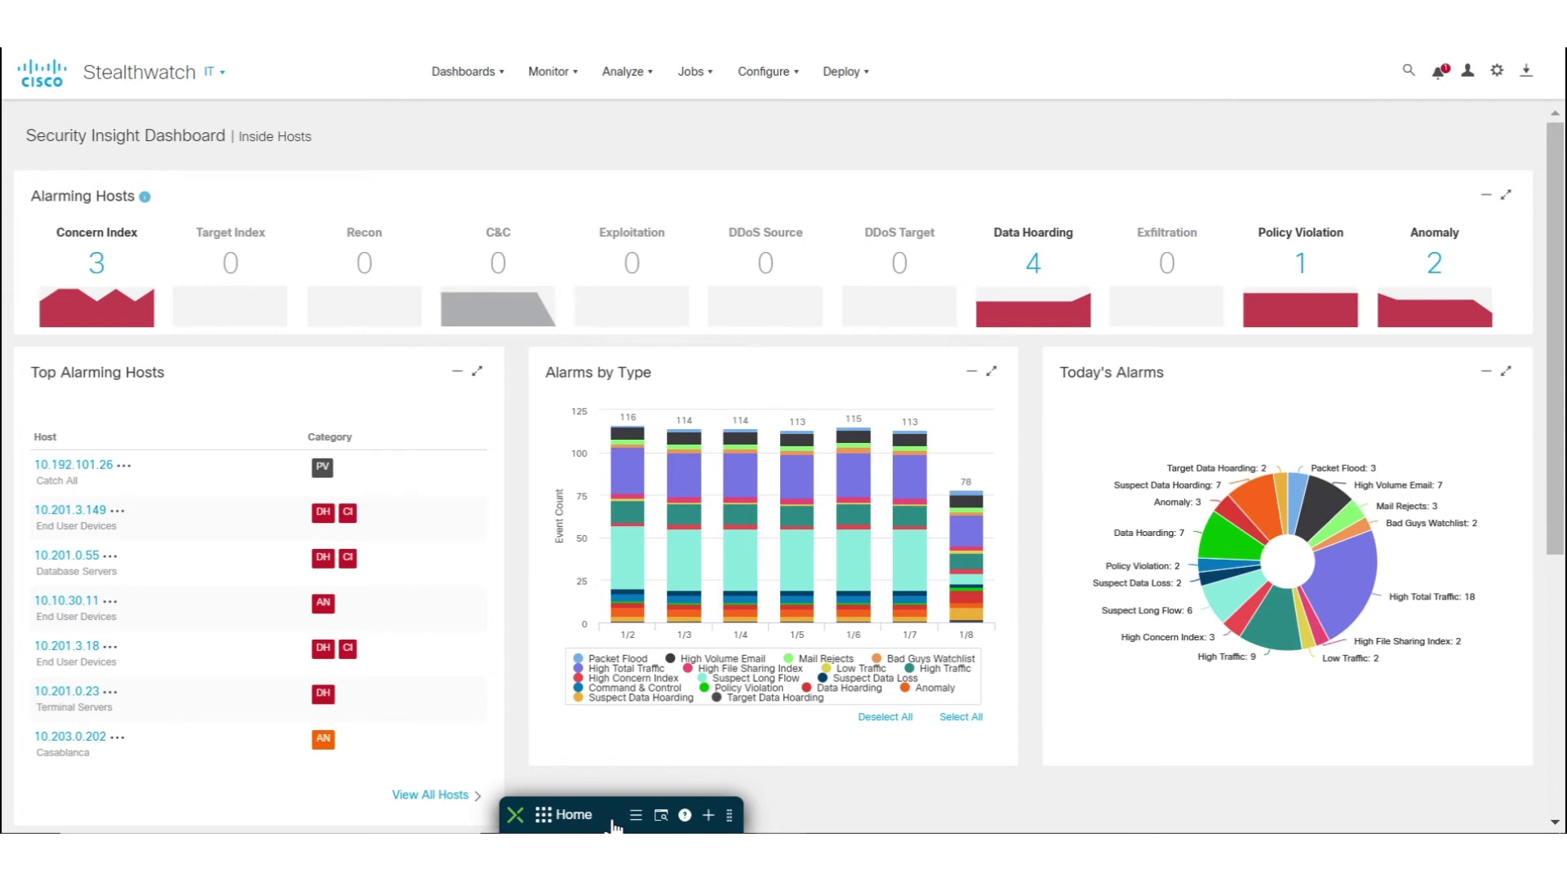
Step: Open the SecureX ribbon from the Security Insight Dashboard
left_click(612, 821)
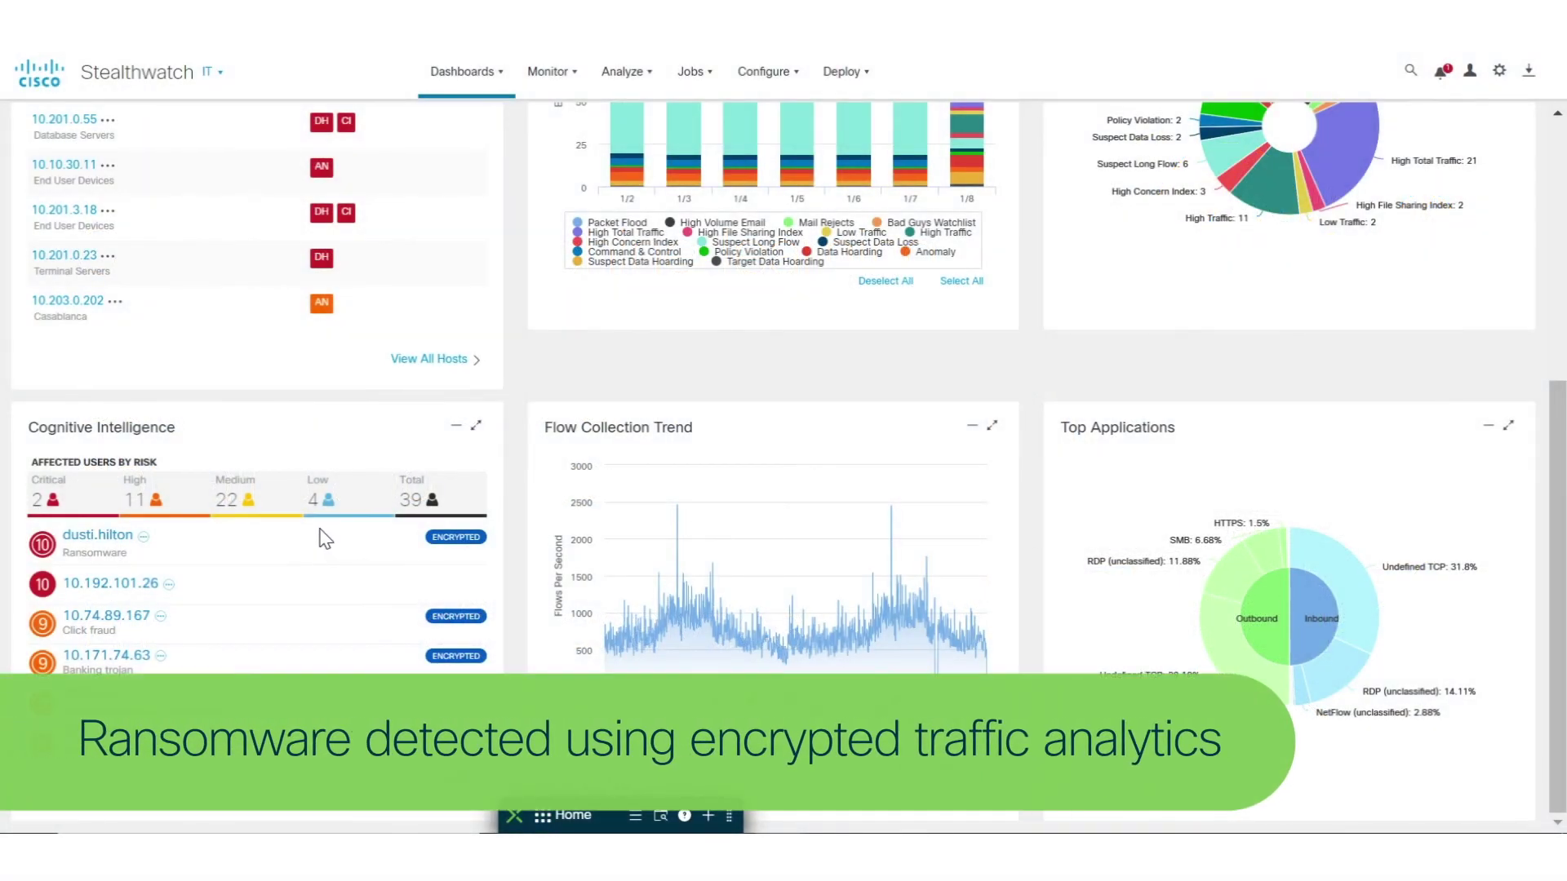
Step: Open the top-risk encrypted ransomware user from the Cognitive Intelligence widget and examine the incident timeline's risk and anomaly details
mouse_move(441, 536)
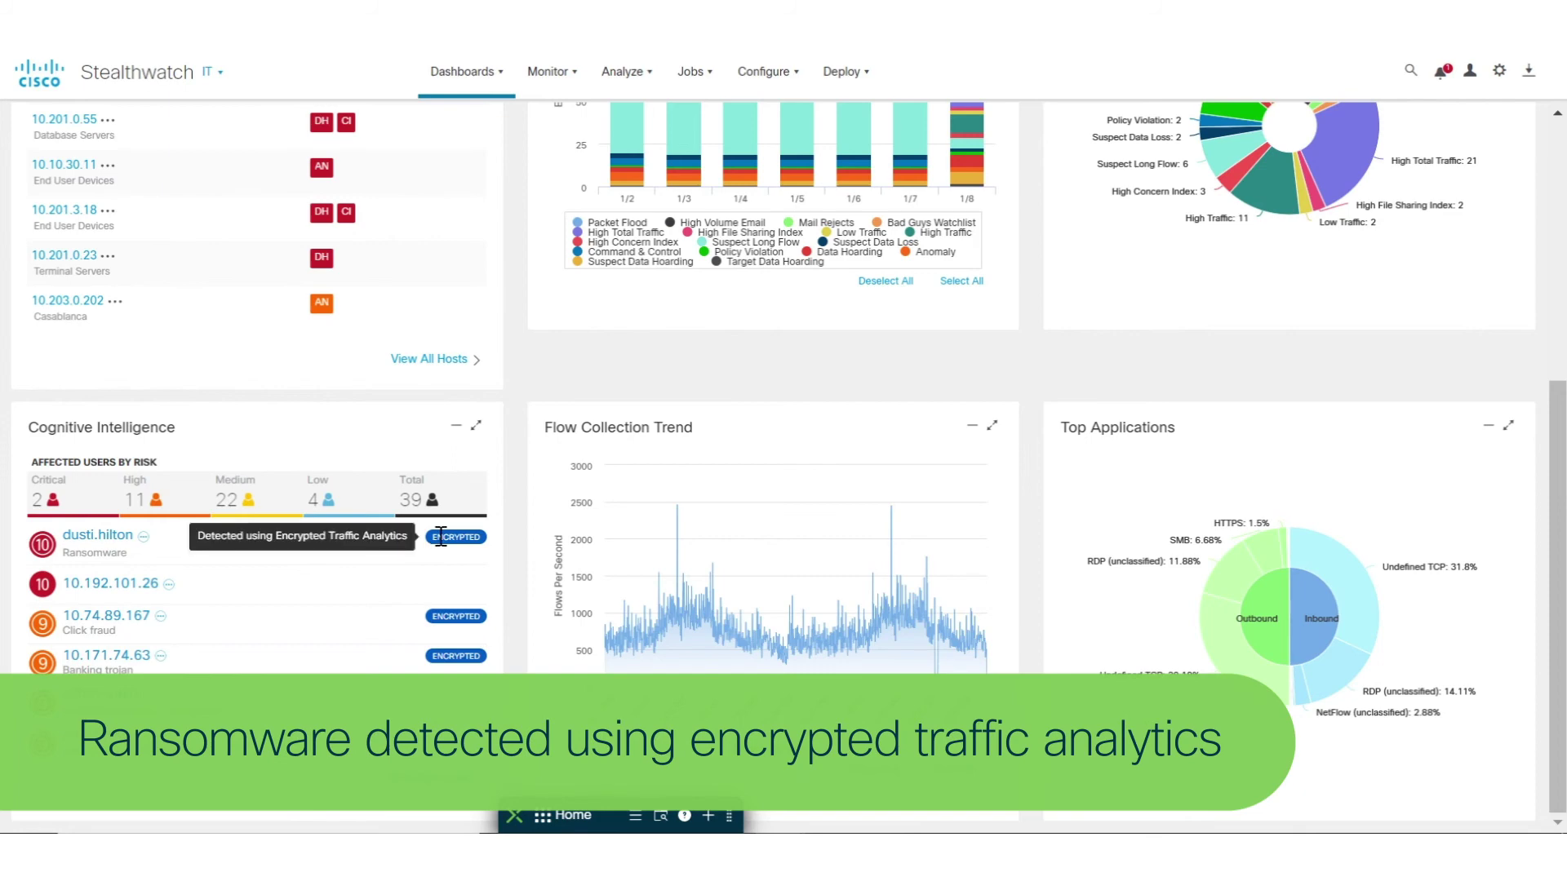
left_click(122, 542)
scroll(418, 624, "down", 20)
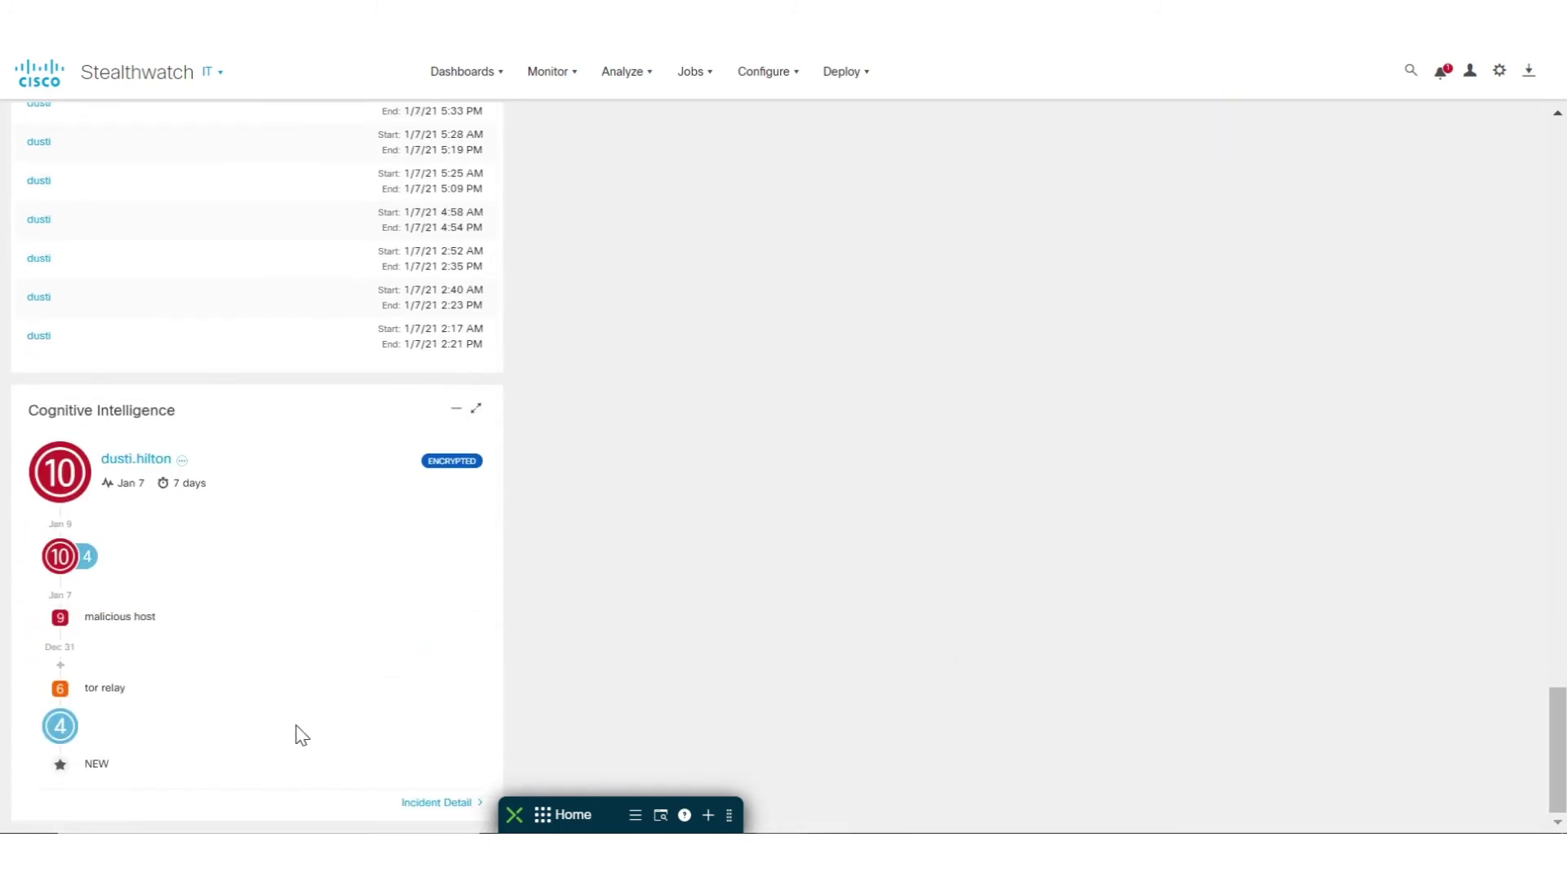
mouse_move(57, 727)
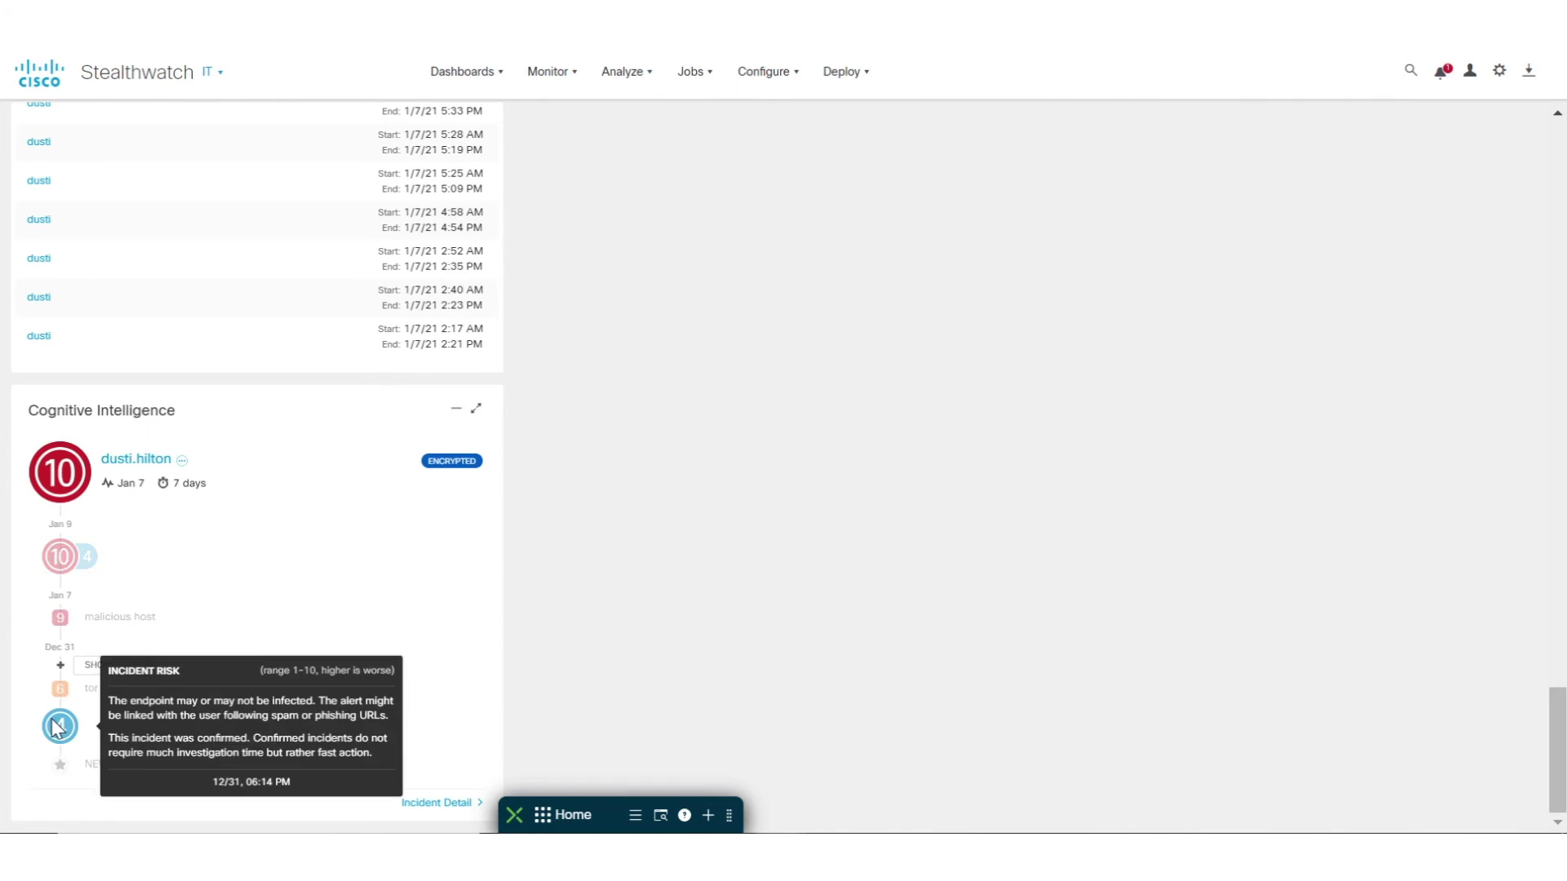
mouse_move(60, 687)
mouse_move(62, 624)
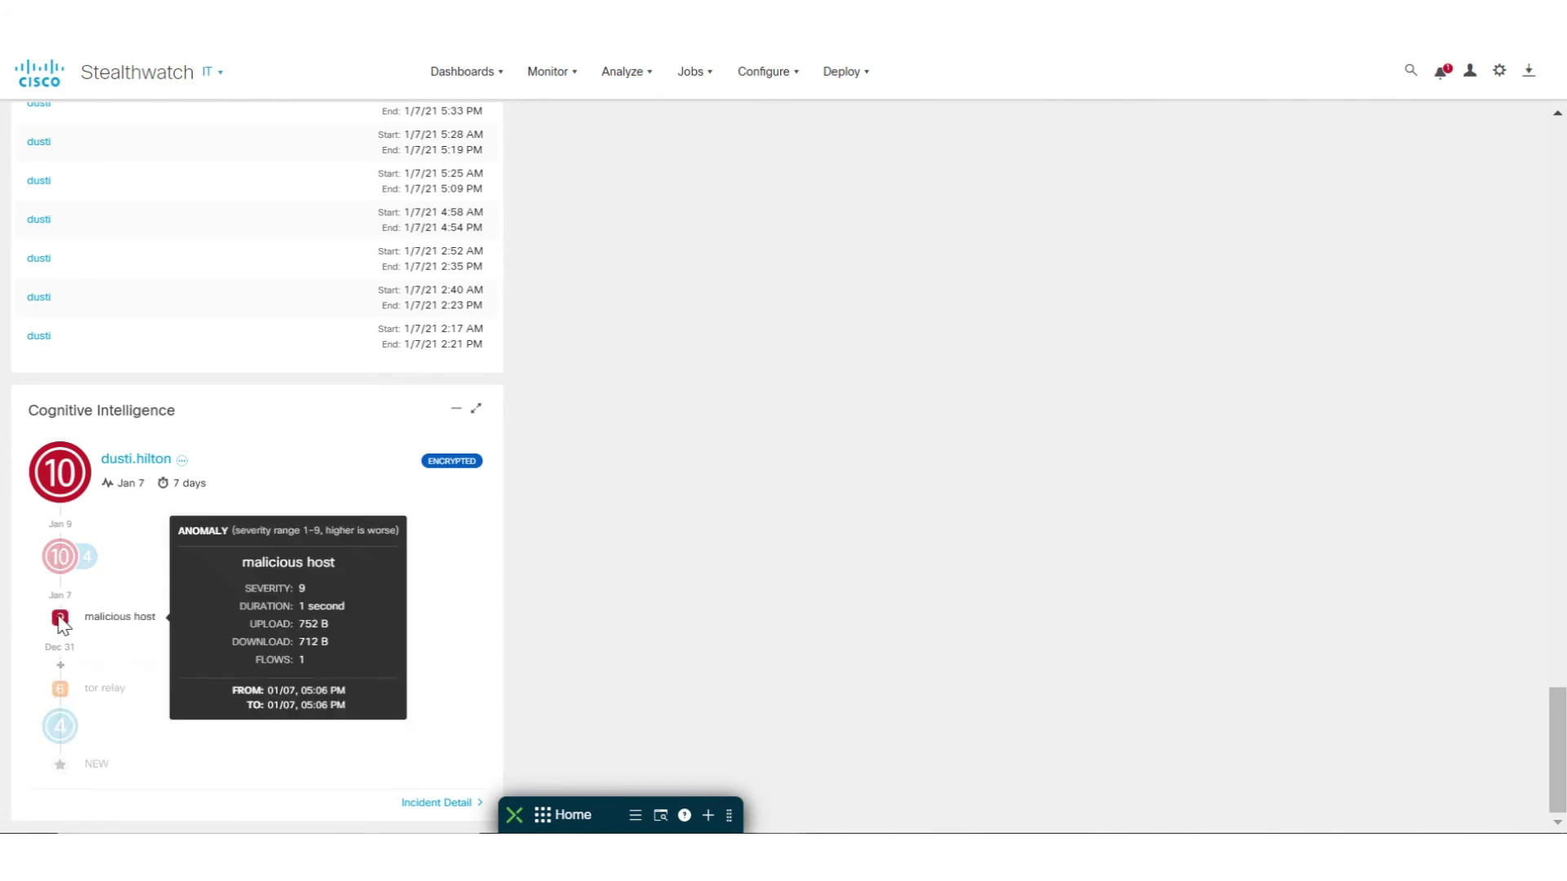
mouse_move(62, 569)
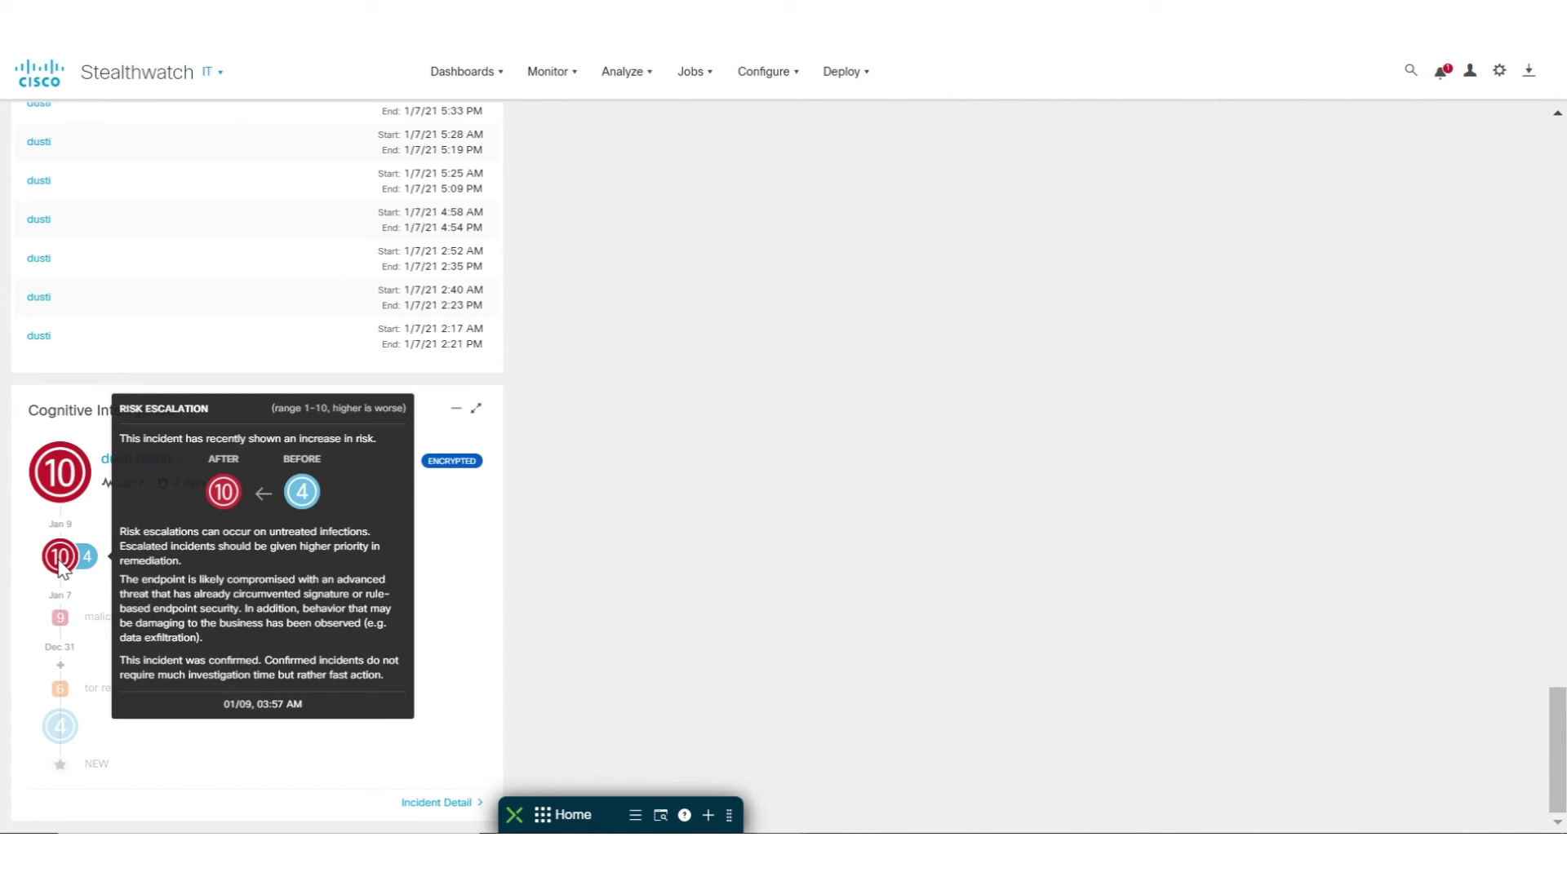
Step: Open the ransomware incident's full detail in Cognitive Intelligence and examine its anomalies and flows
left_click(416, 804)
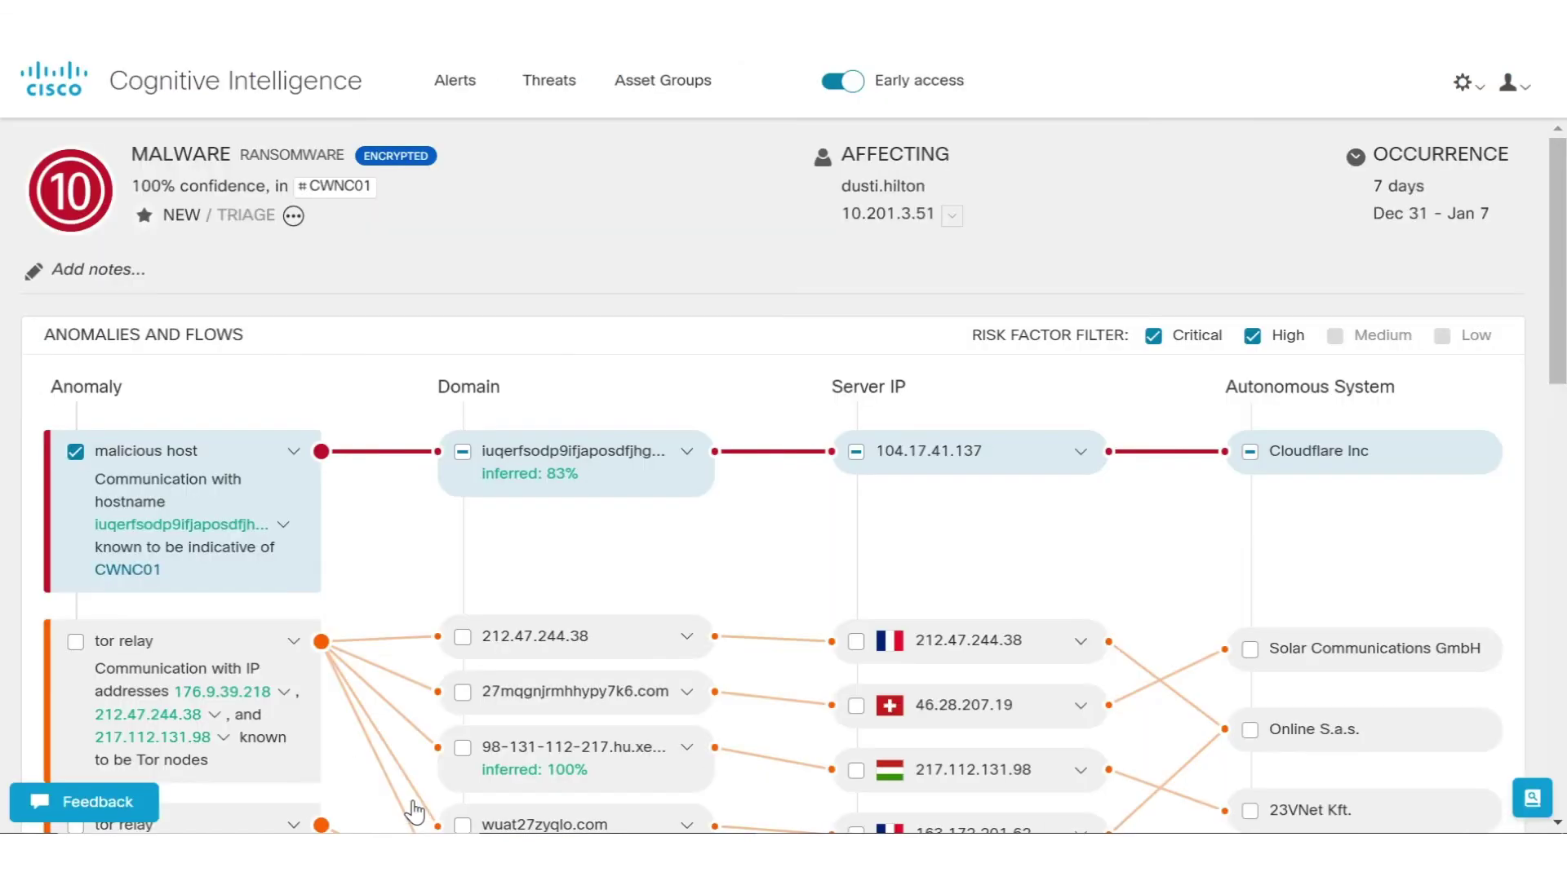
scroll(673, 545, "down", 3)
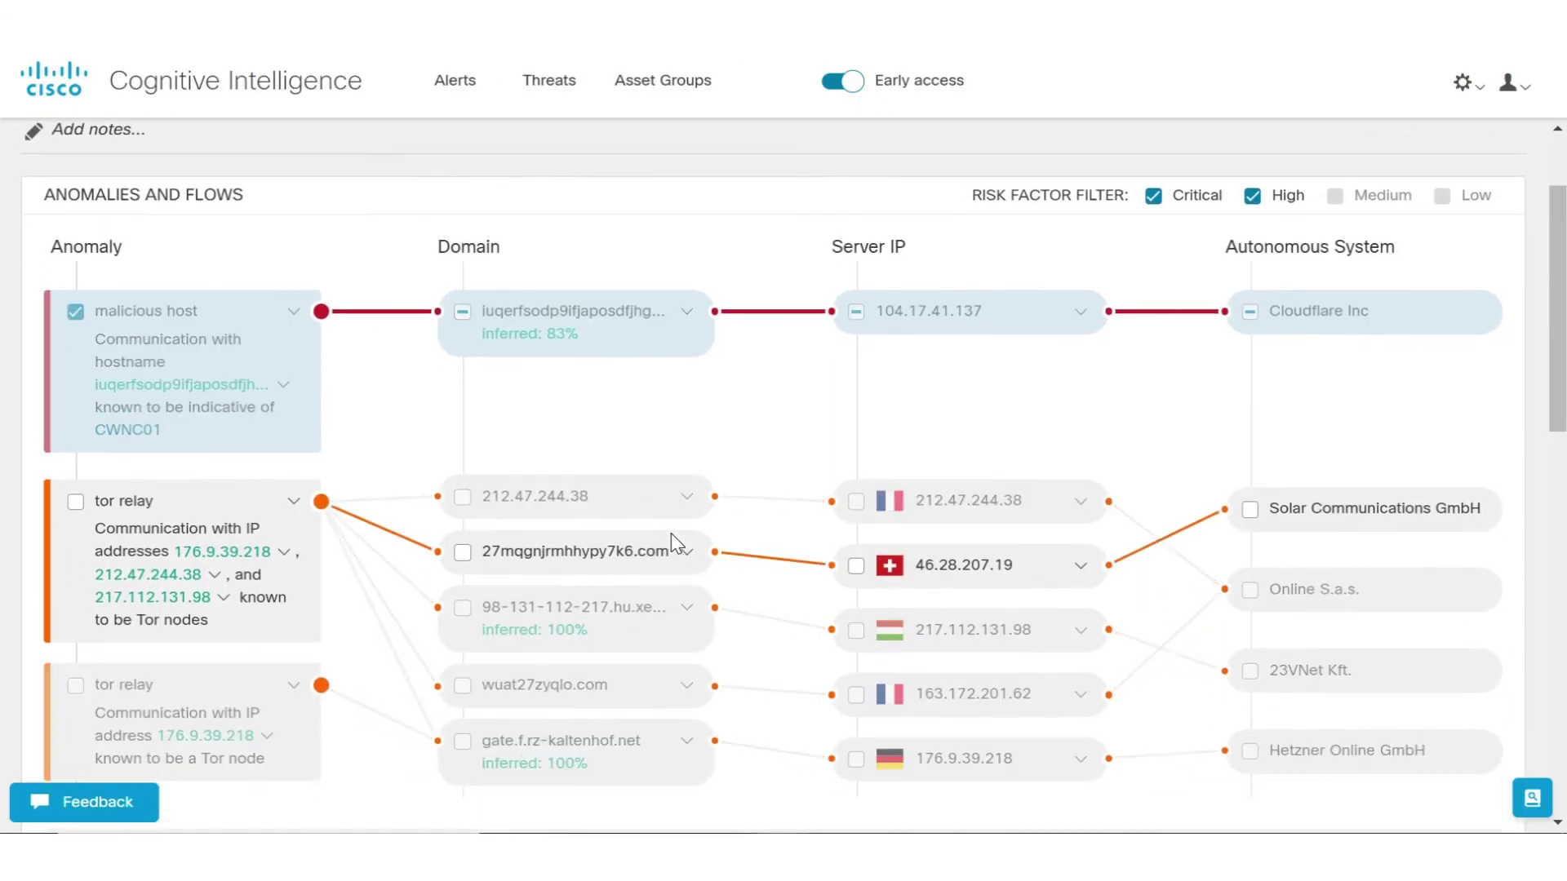
scroll(676, 543, "down", 1)
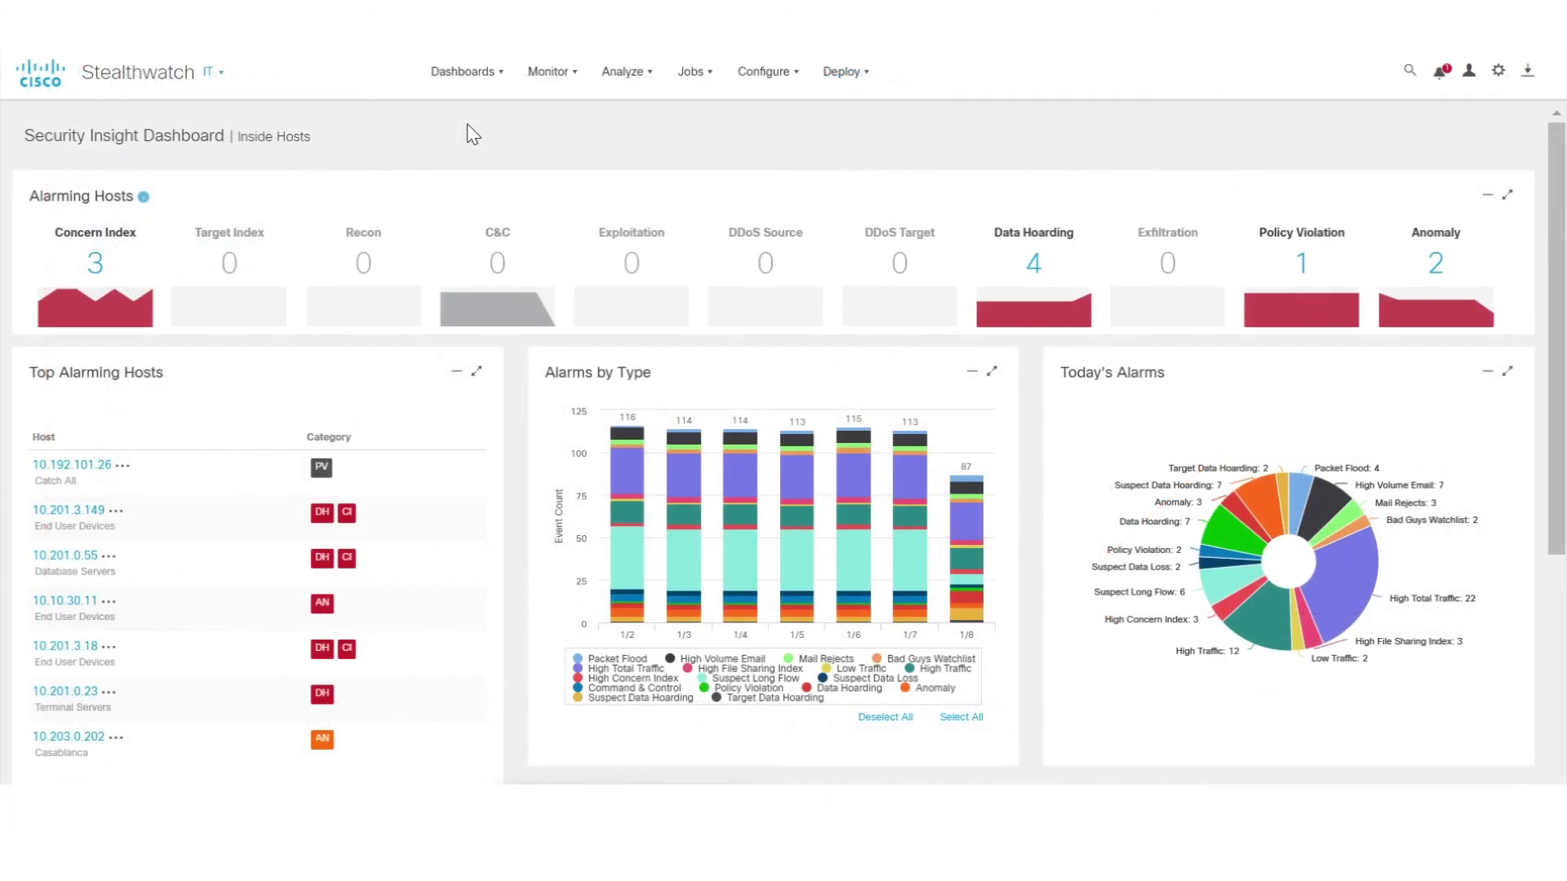
Step: Open the Stealthwatch Cloud dashboard and review its alerts, network activity and highlighted observation summary
left_click(468, 82)
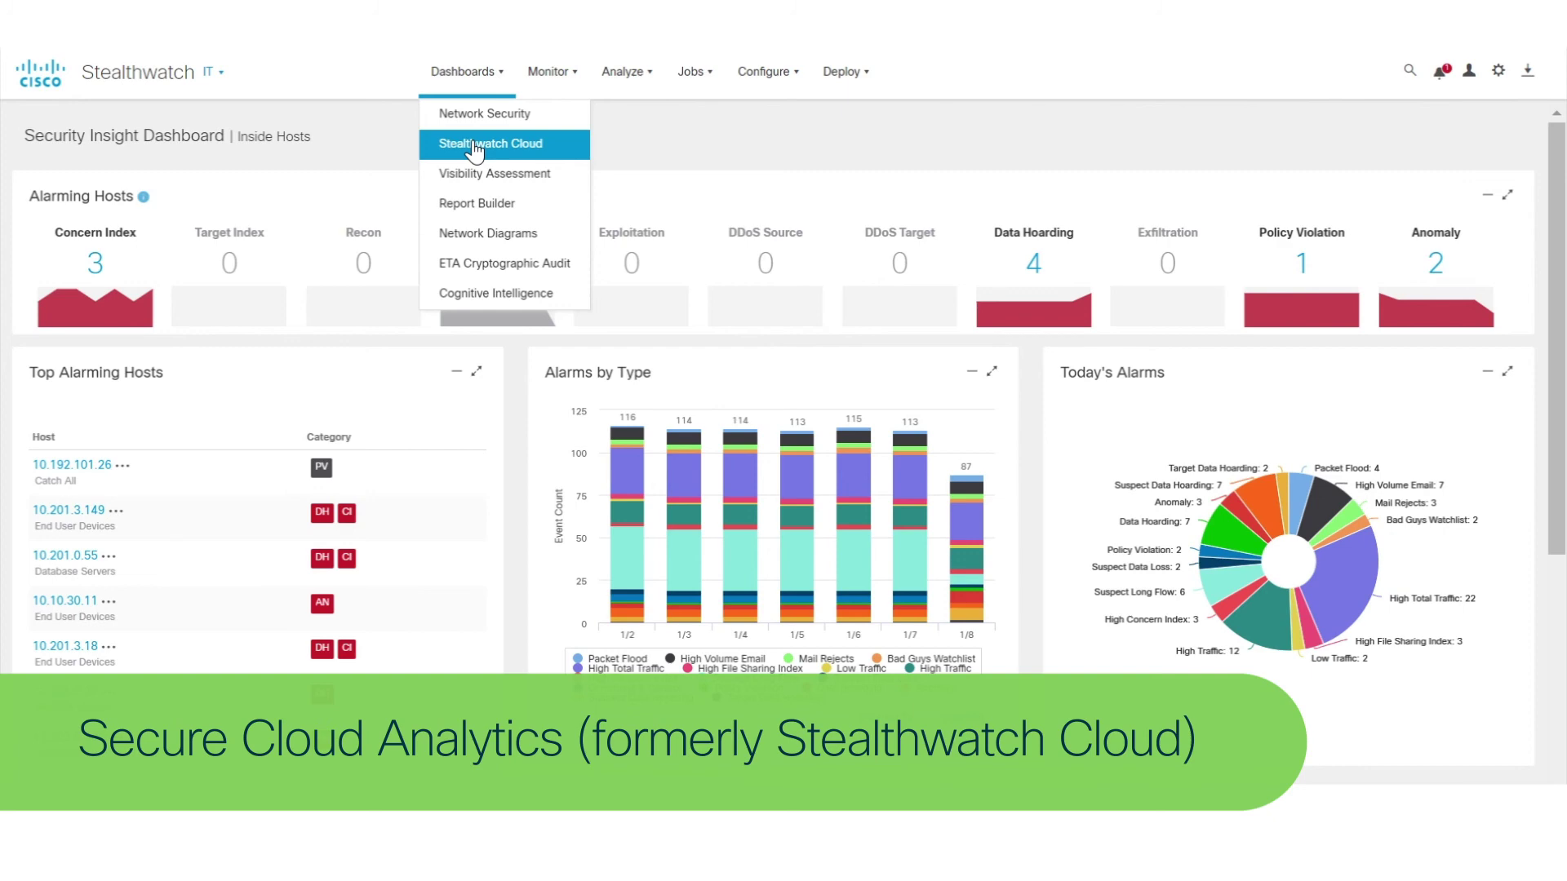
left_click(473, 145)
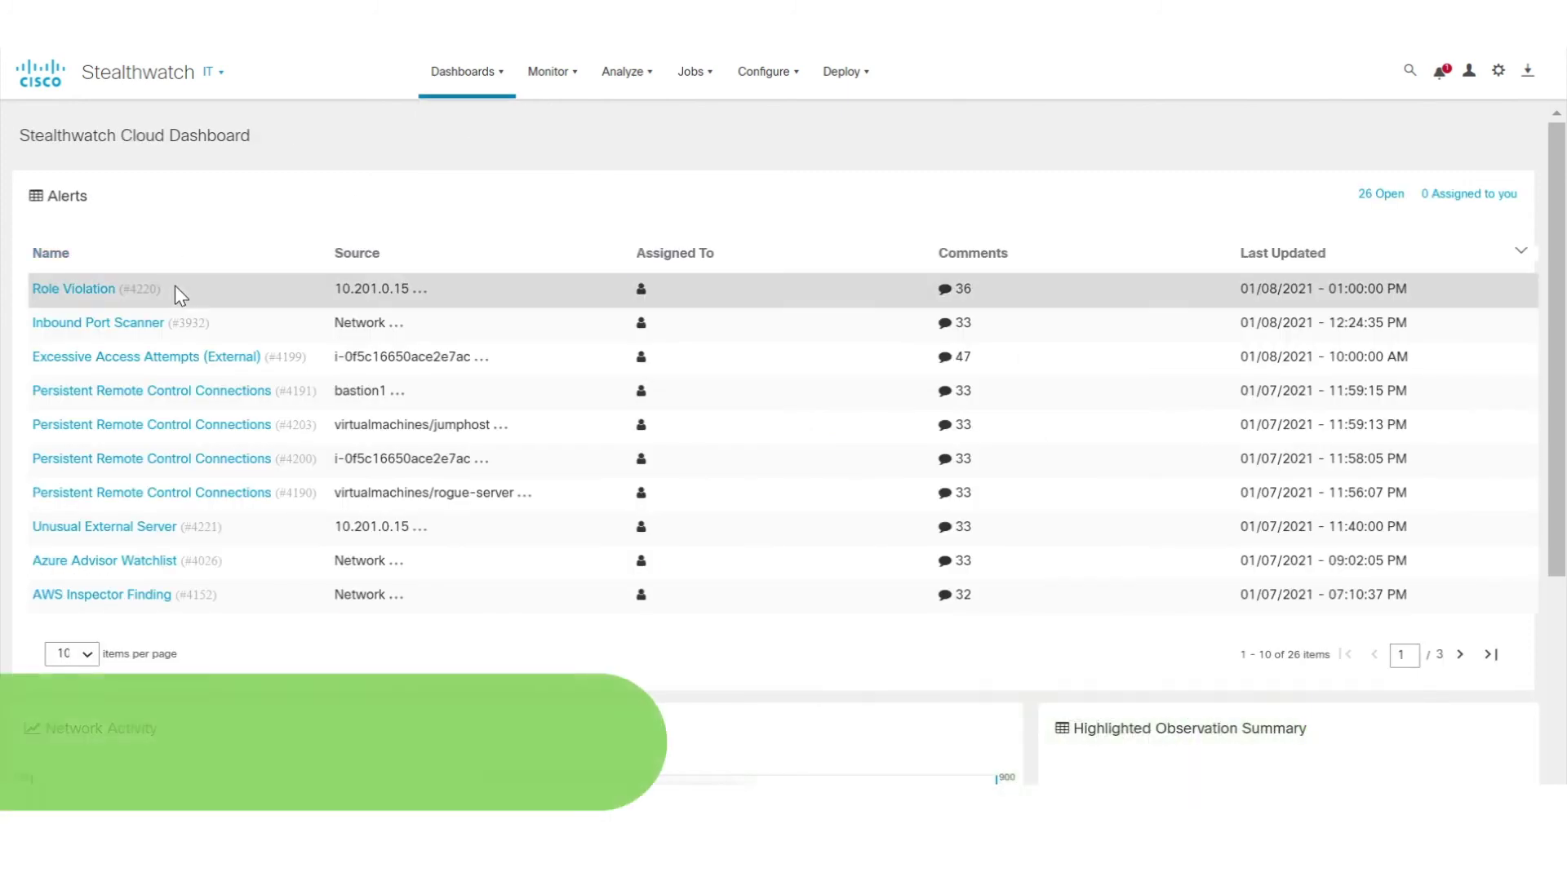
scroll(133, 598, "down", 4)
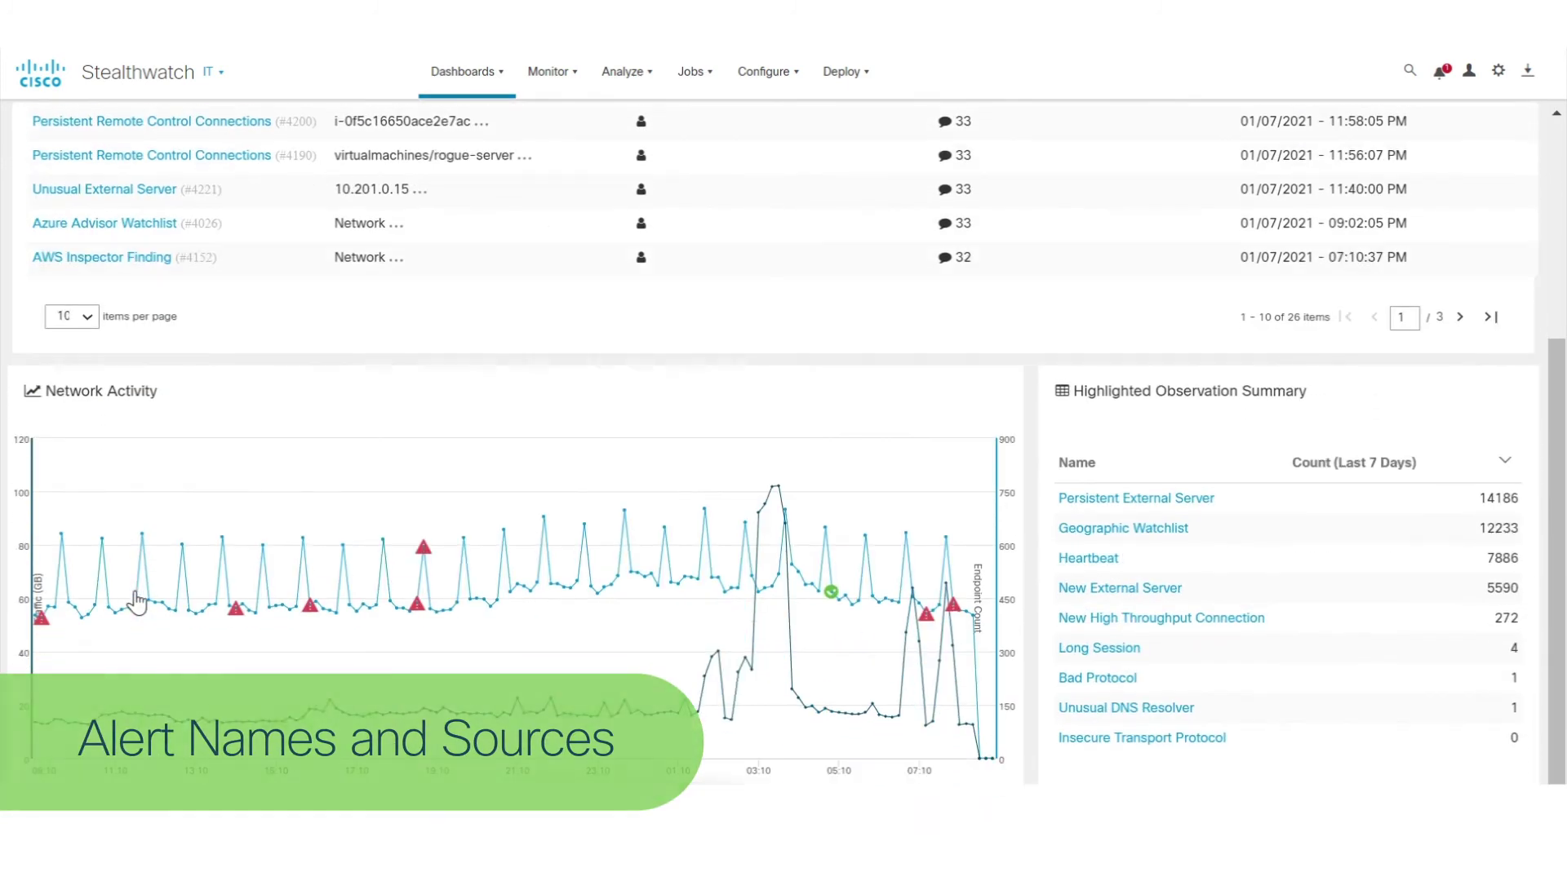